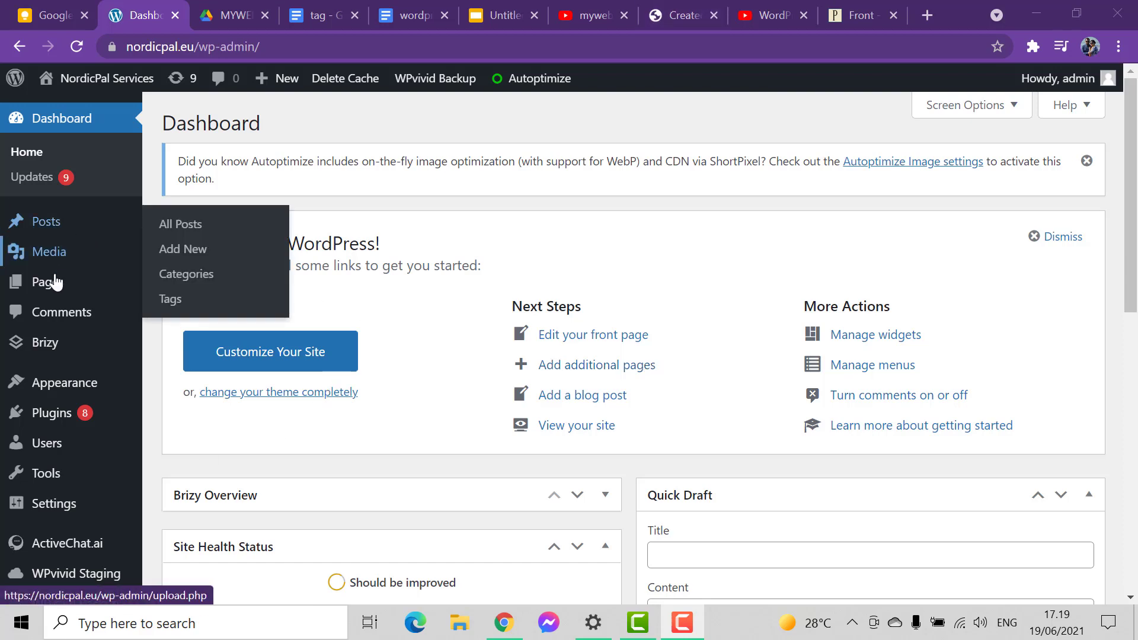
# - Add a new page to the site and title it "Food menu"
pyautogui.moveTo(51, 284)
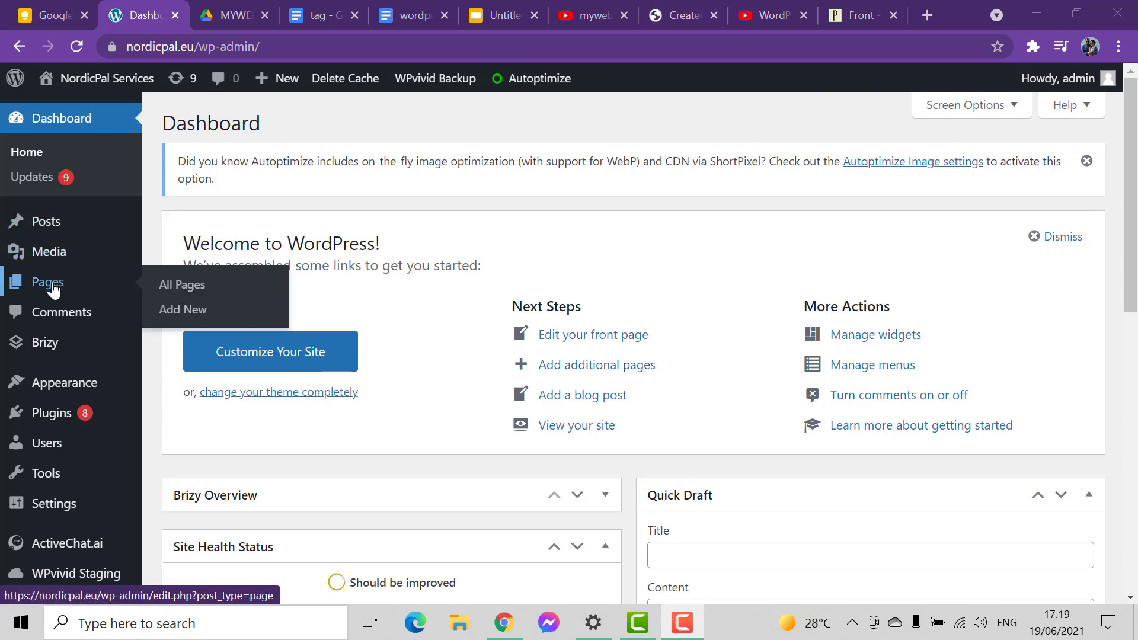
pyautogui.click(186, 311)
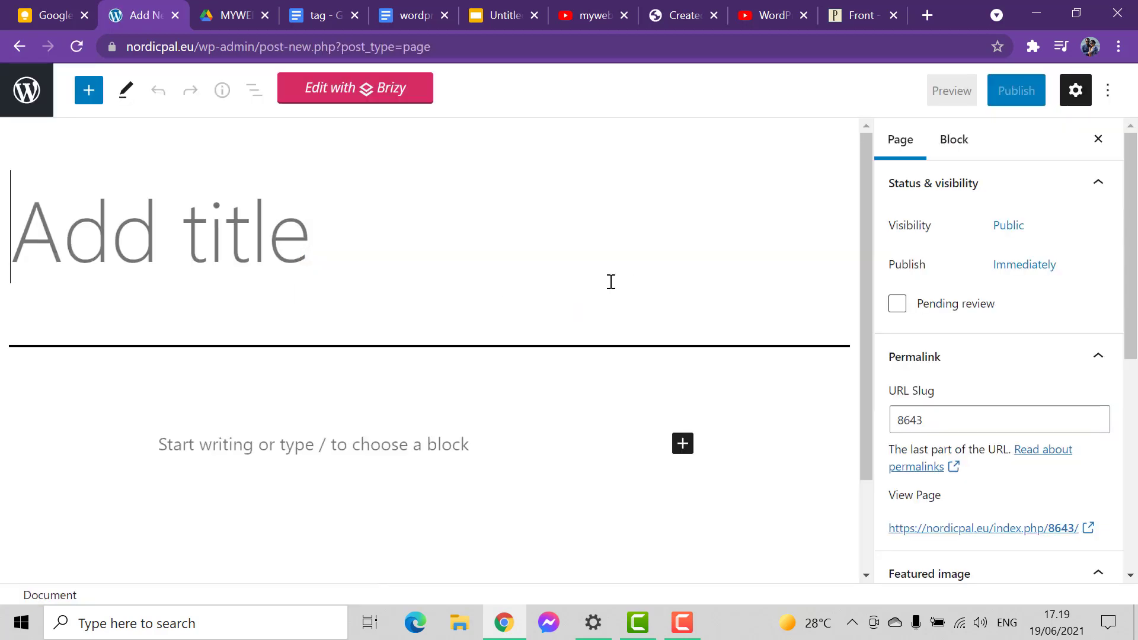
pyautogui.write('Food menu')
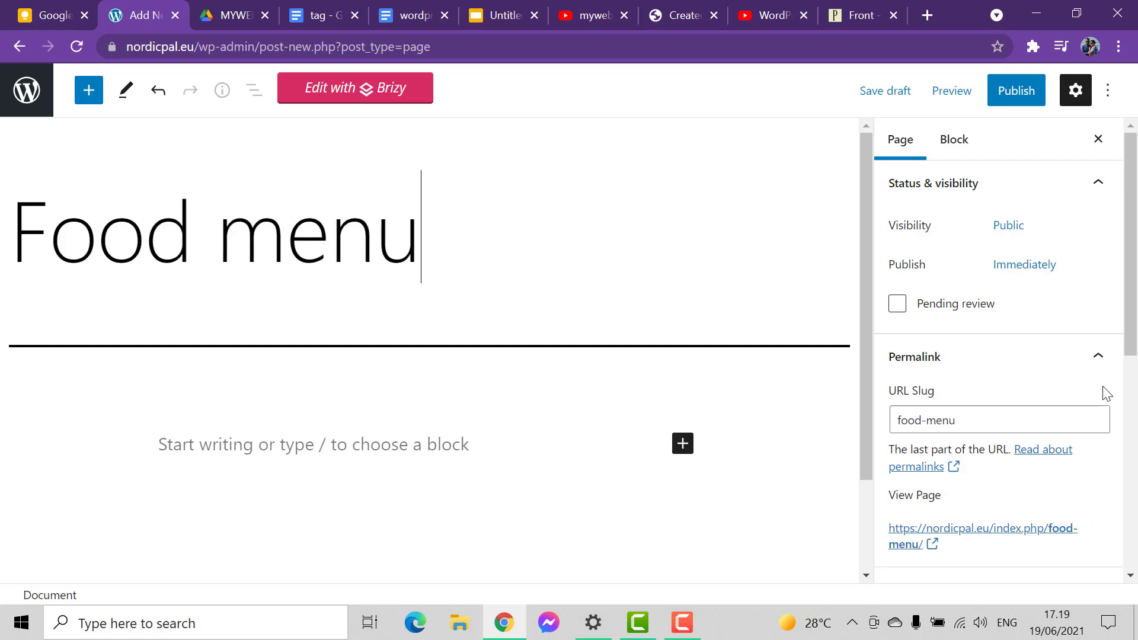
# - Check the URL slug in the Food menu page's permalink settings, then publish the page immediately with public visibility
pyautogui.scroll(-1, 1055, 394)
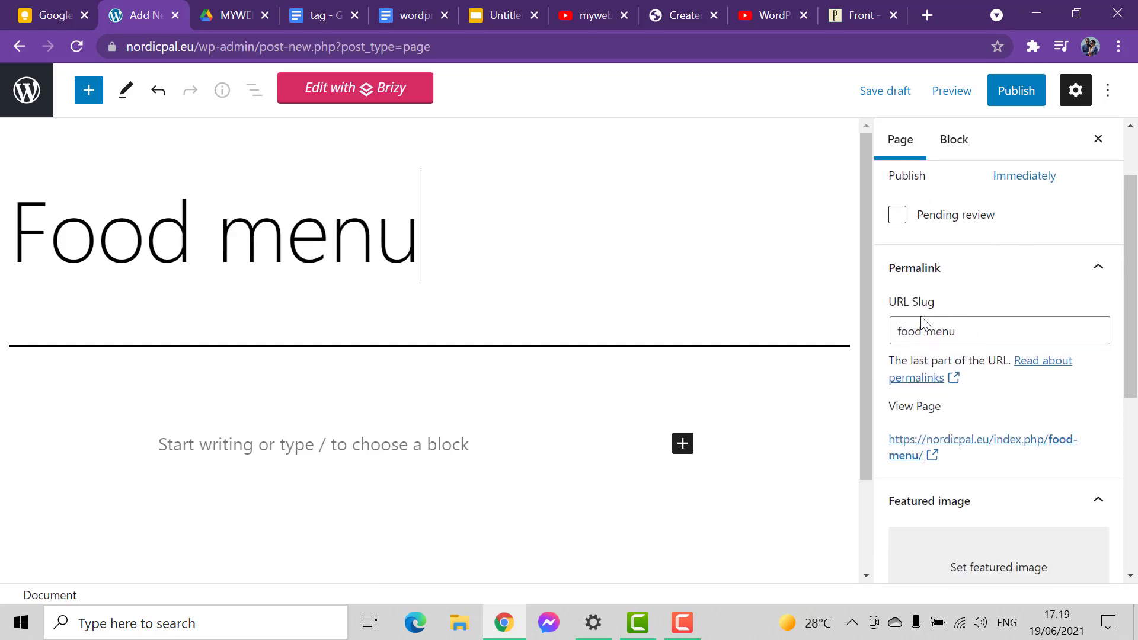
pyautogui.click(1000, 330)
pyautogui.moveTo(1130, 314); pyautogui.dragTo(1134, 348)
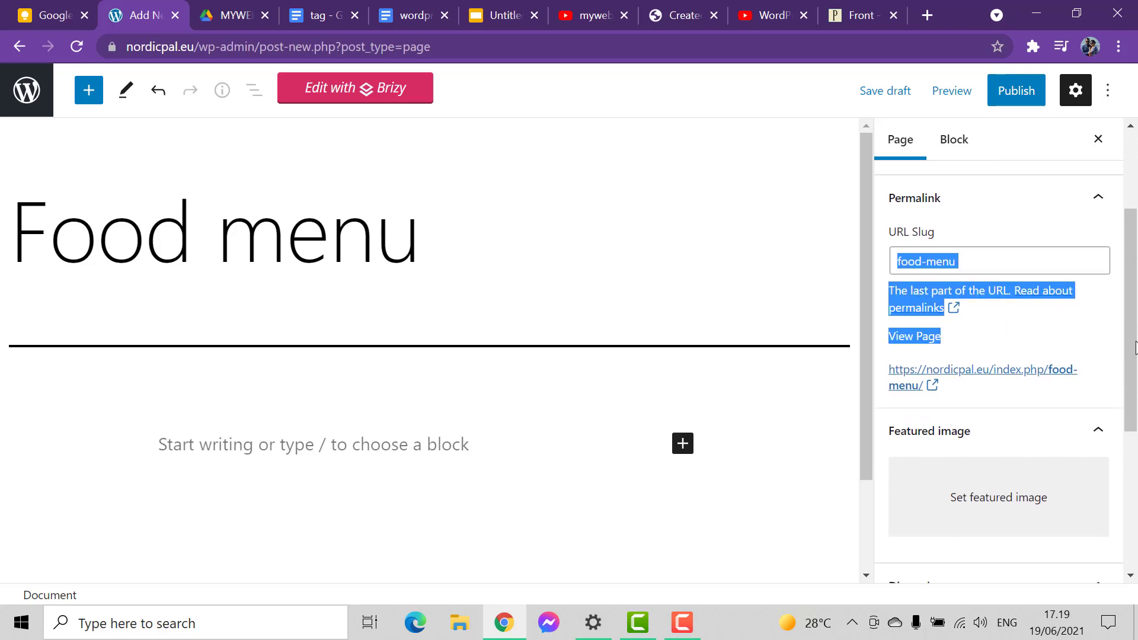
pyautogui.click(996, 266)
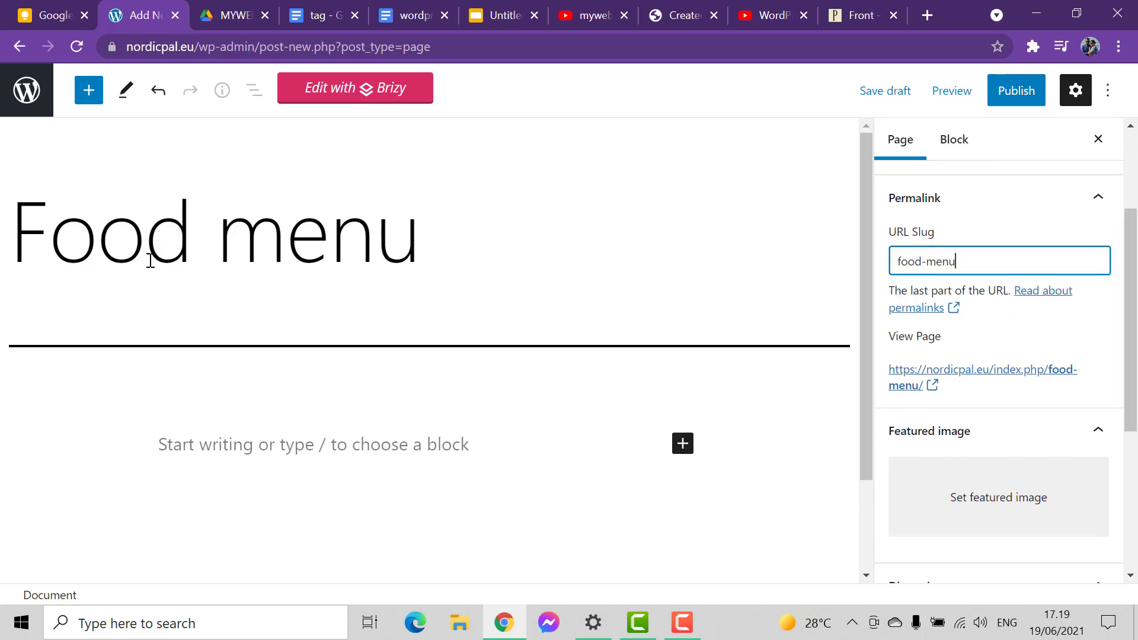
pyautogui.click(436, 252)
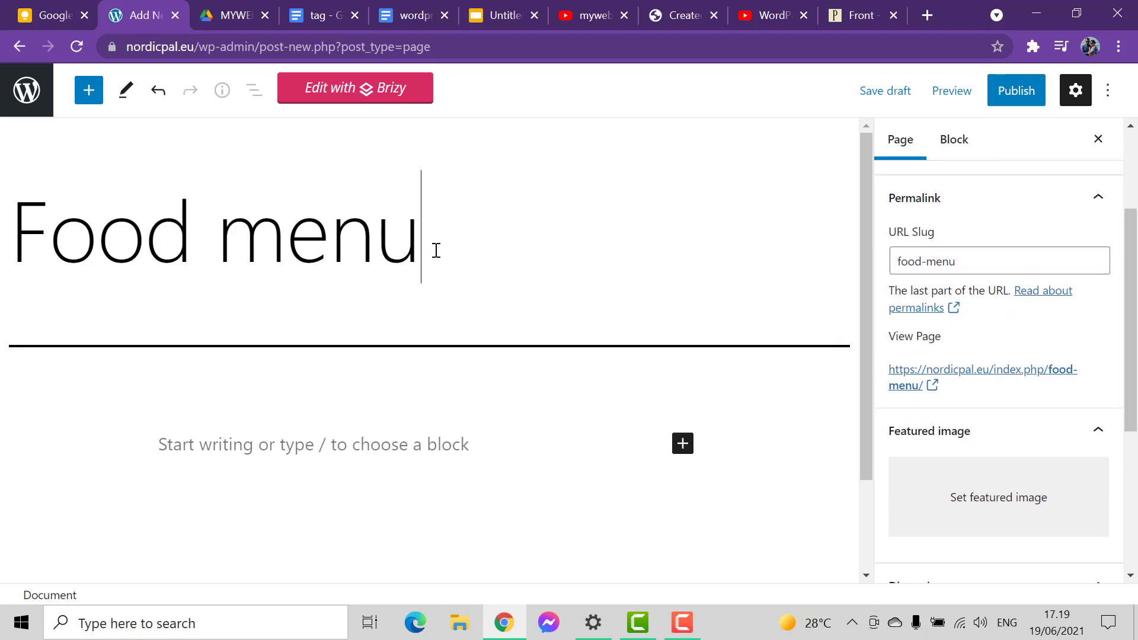
pyautogui.click(1016, 98)
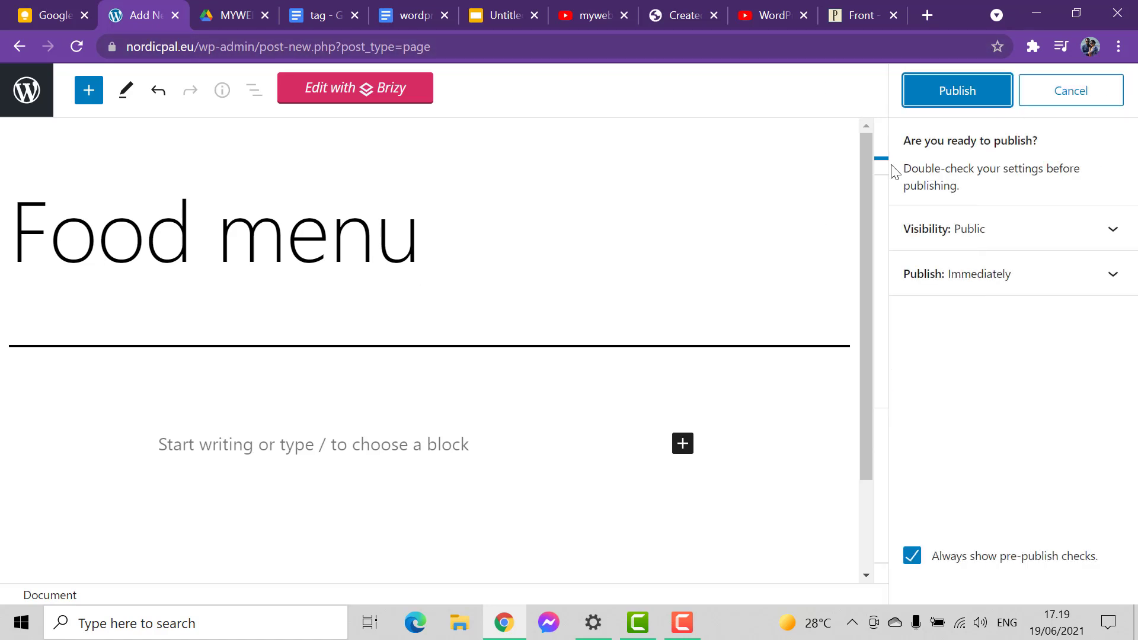
pyautogui.click(948, 104)
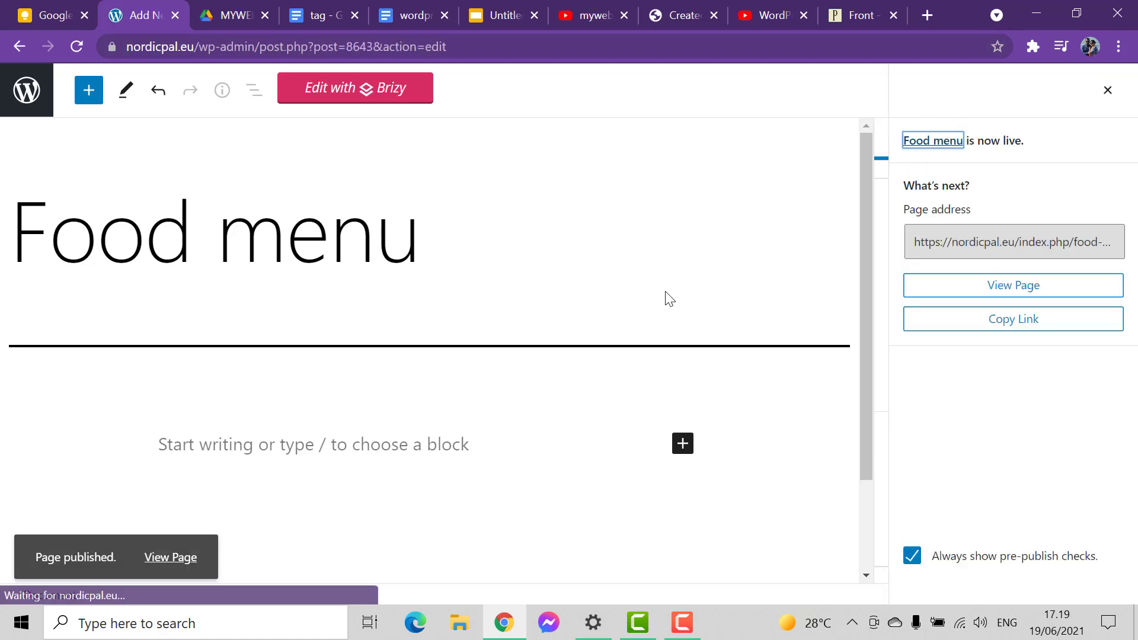
# - Return to the list of all pages and locate the Food menu page in it
pyautogui.click(35, 113)
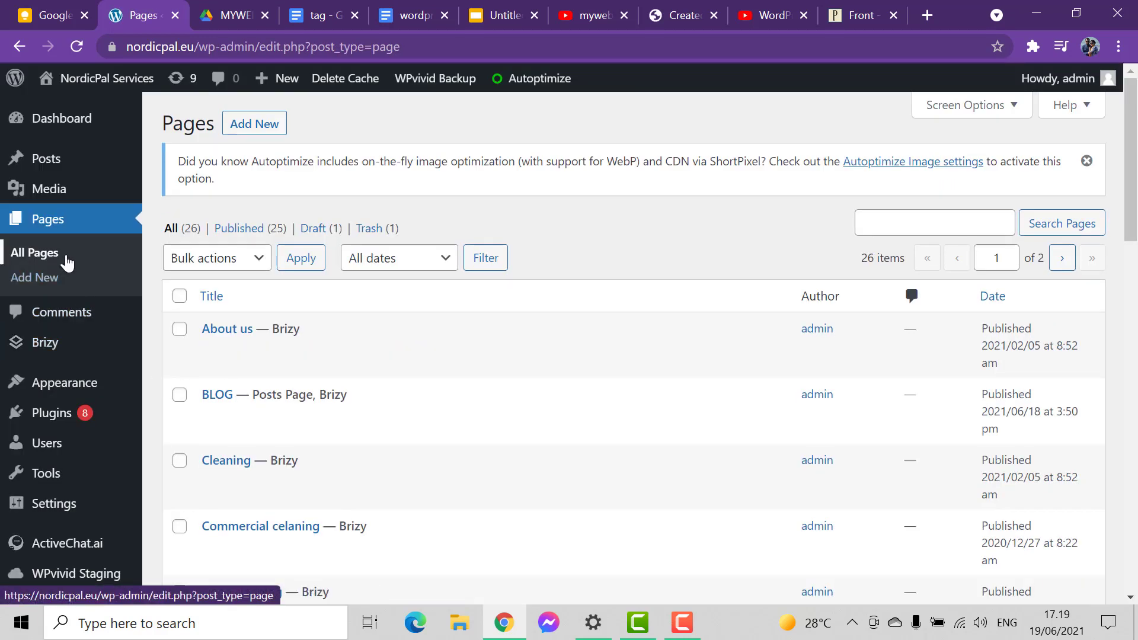
pyautogui.click(67, 259)
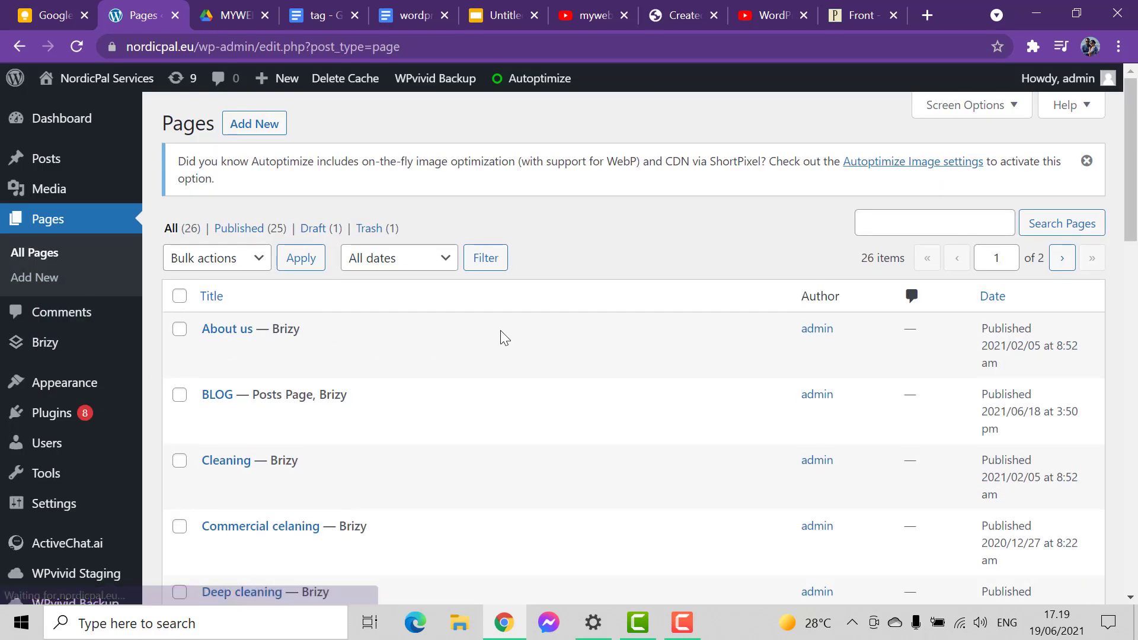
pyautogui.scroll(-8, 494, 375)
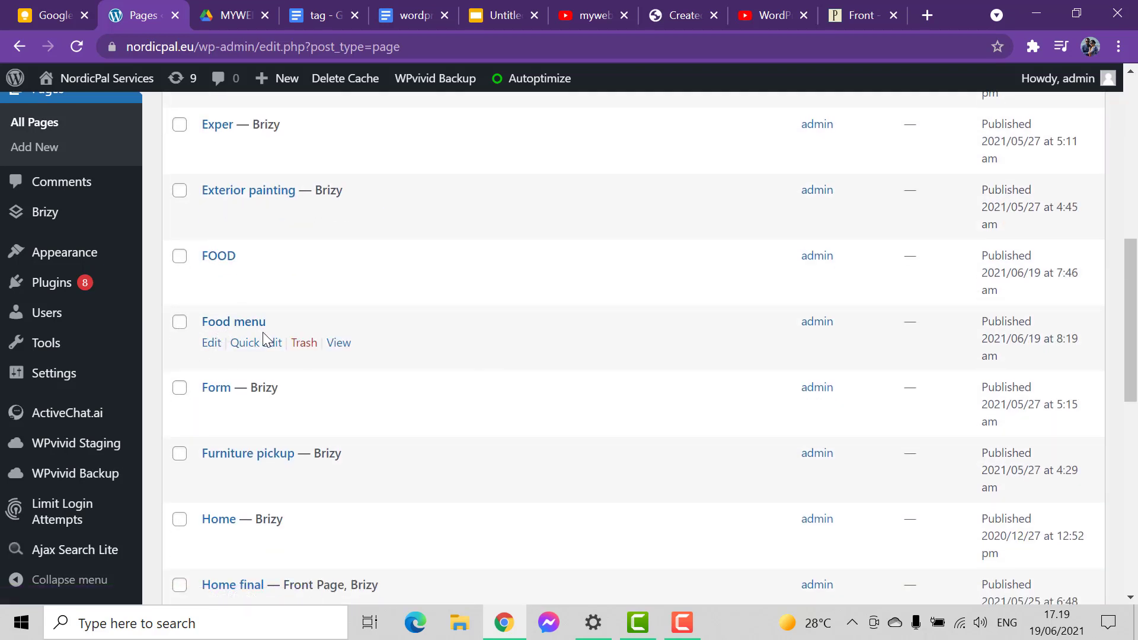
pyautogui.scroll(3, 264, 340)
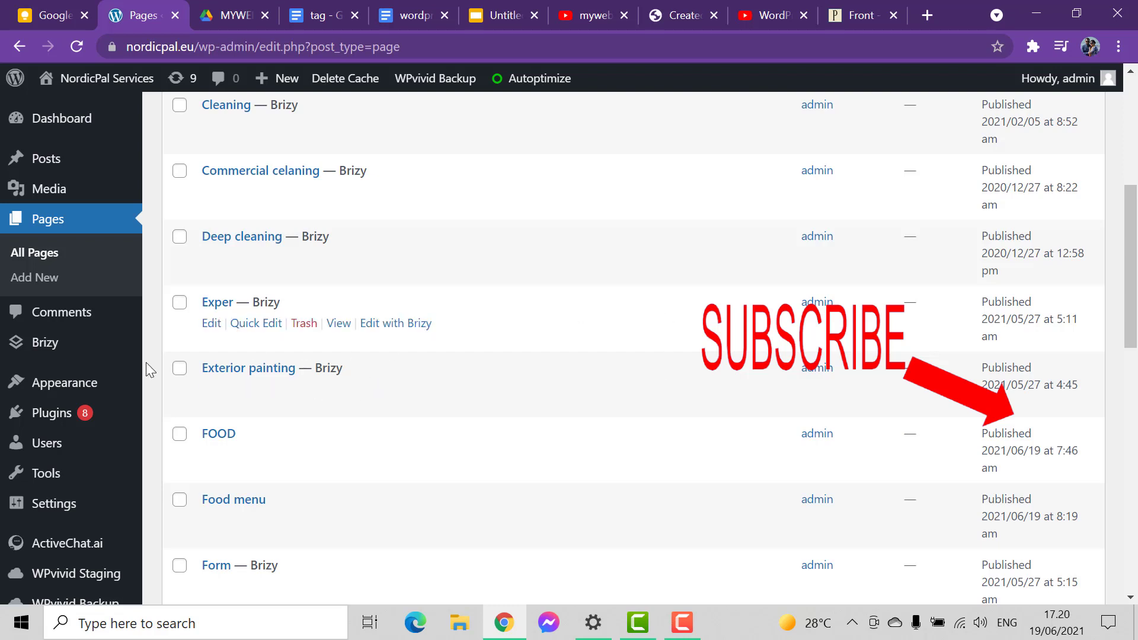
# - Add another new page titled "Drinks", check its URL slug, and publish it
pyautogui.click(86, 221)
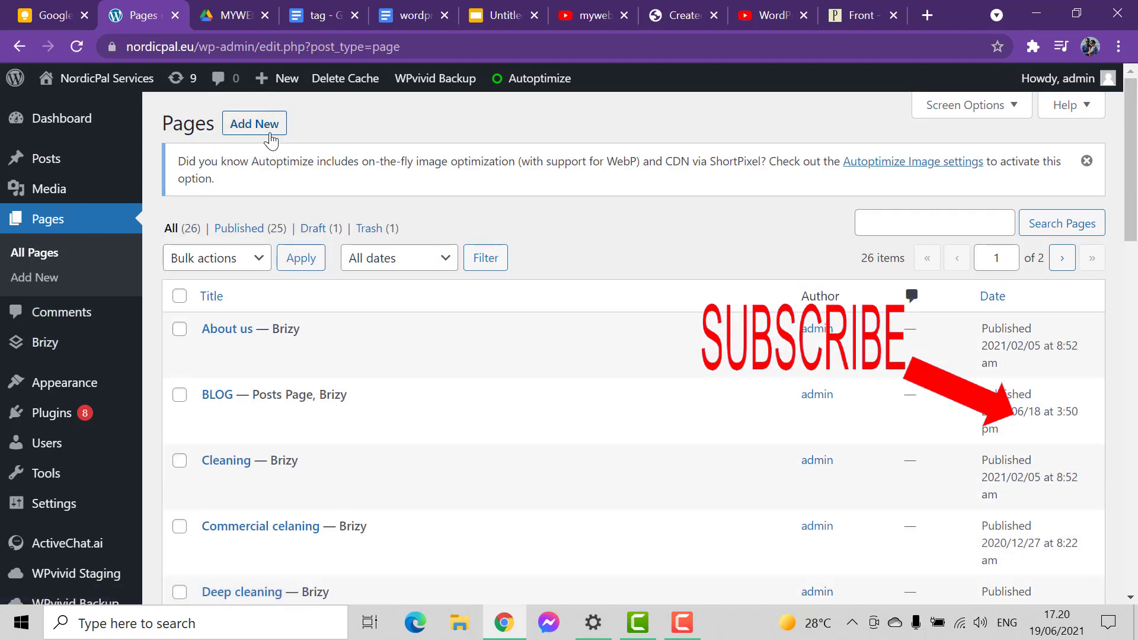
pyautogui.click(254, 122)
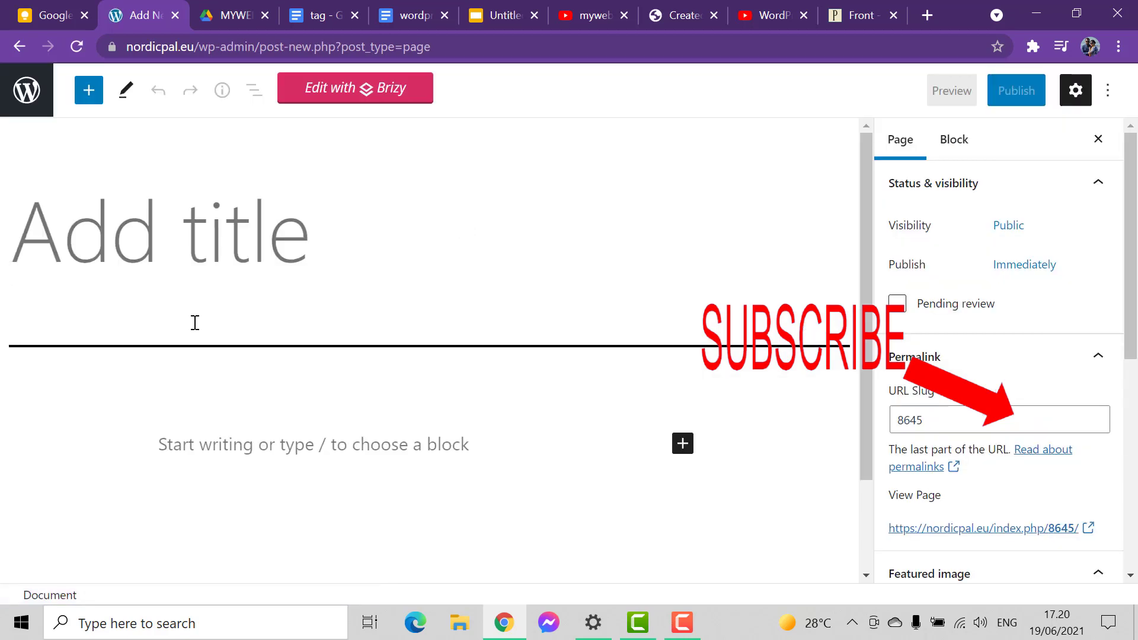
pyautogui.write('Dring')
pyautogui.press('BackSpace')
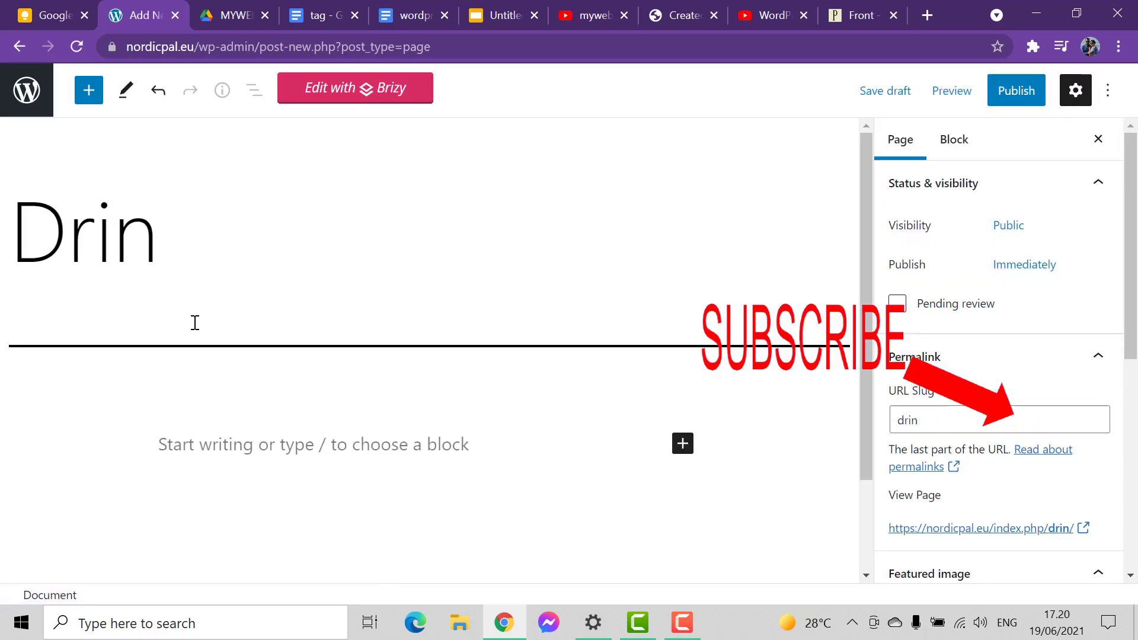
pyautogui.write('ks')
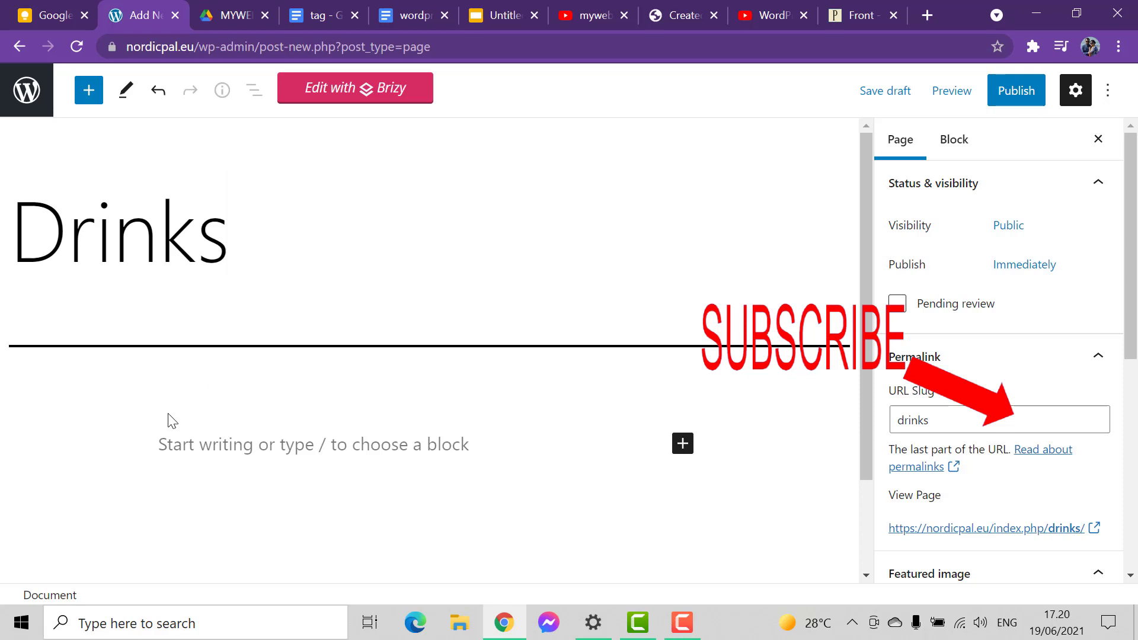
pyautogui.click(959, 417)
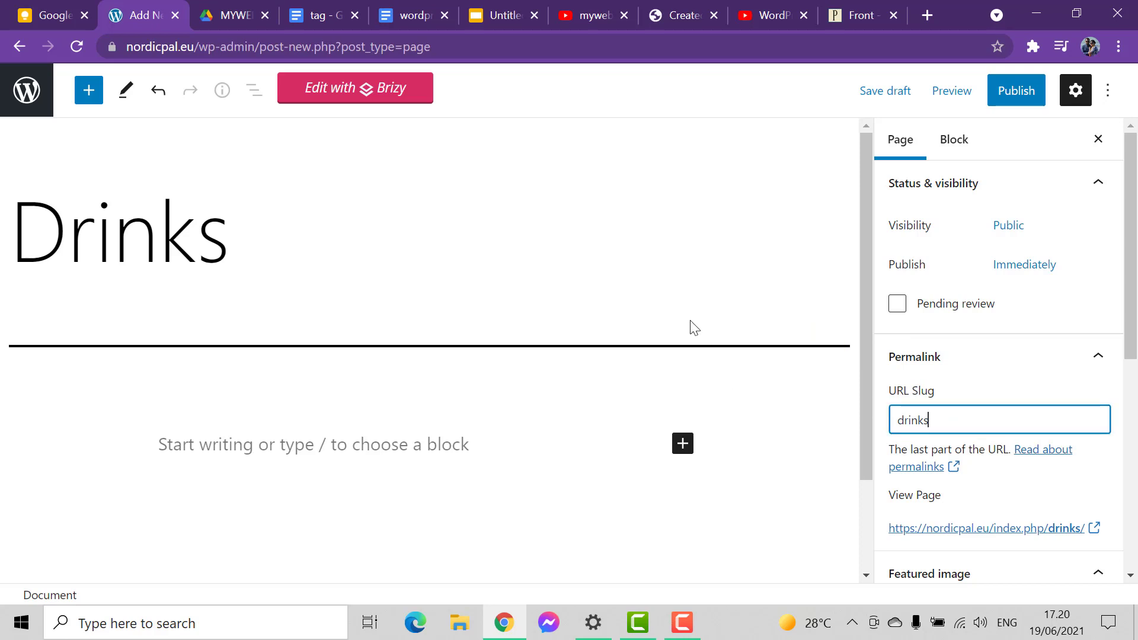
pyautogui.click(1016, 92)
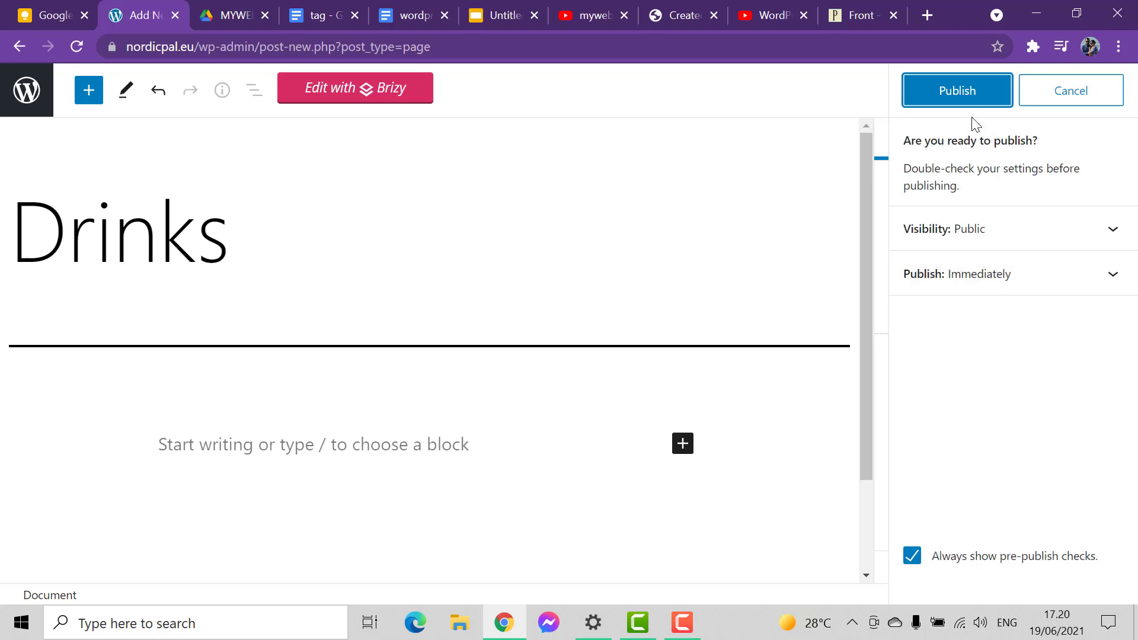
pyautogui.click(965, 93)
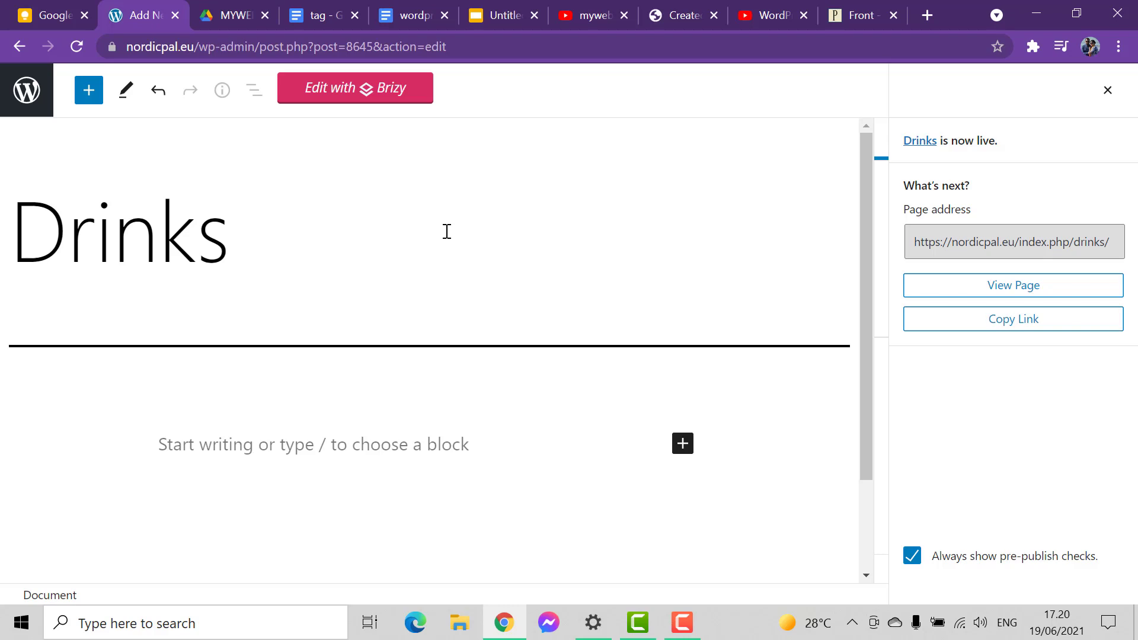
# - Go back to the page list, add a new page titled "Booking", and publish it
pyautogui.click(27, 90)
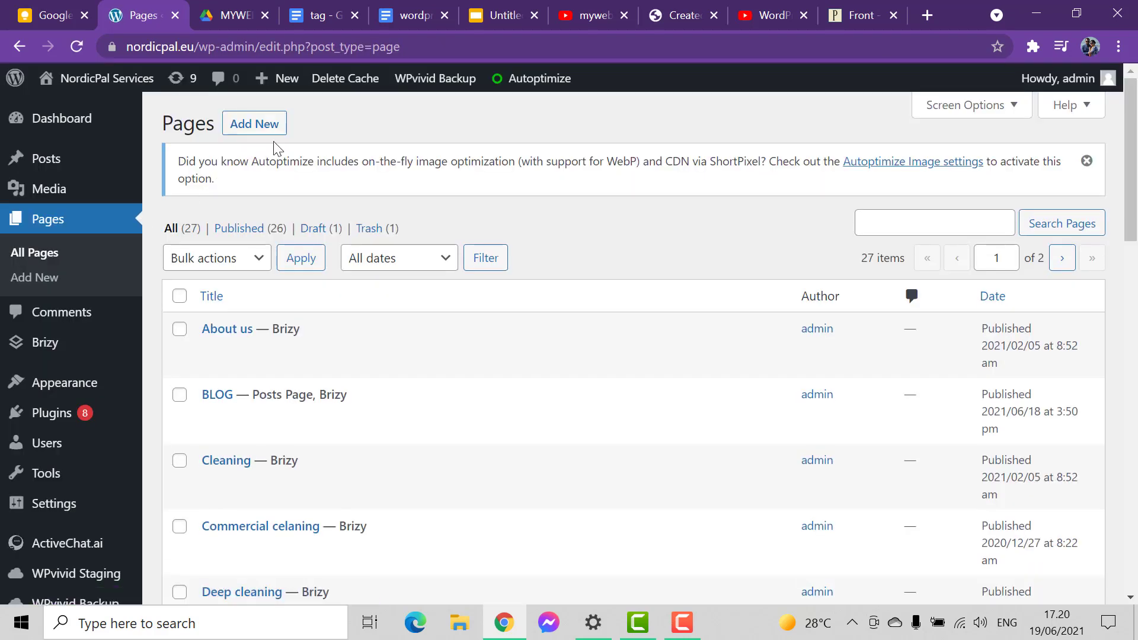
pyautogui.click(275, 130)
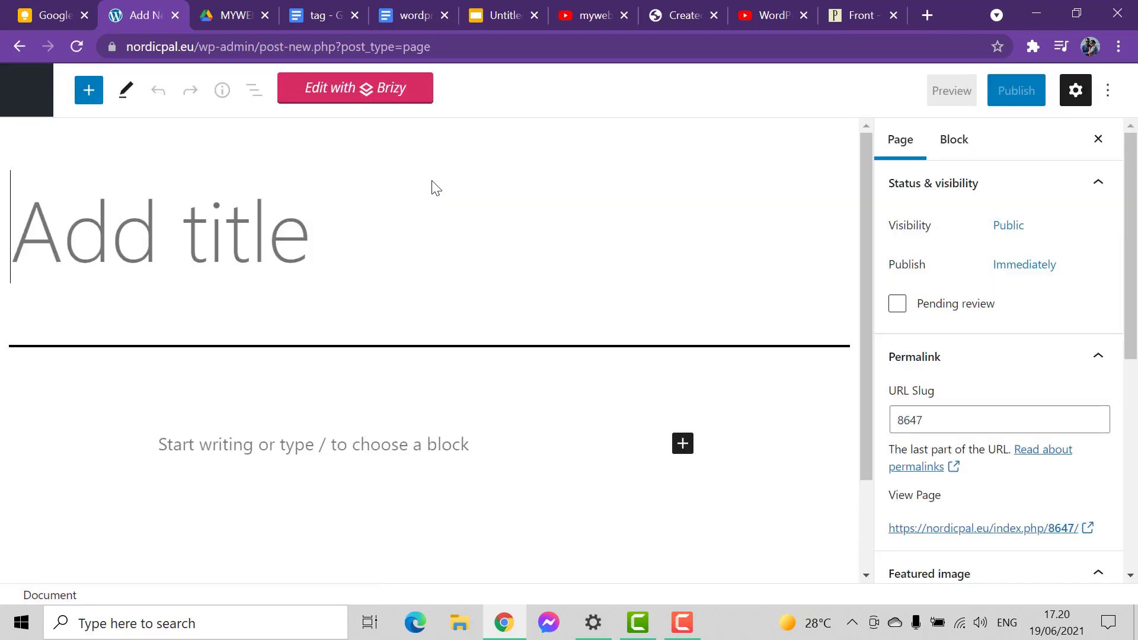
pyautogui.write('Booking')
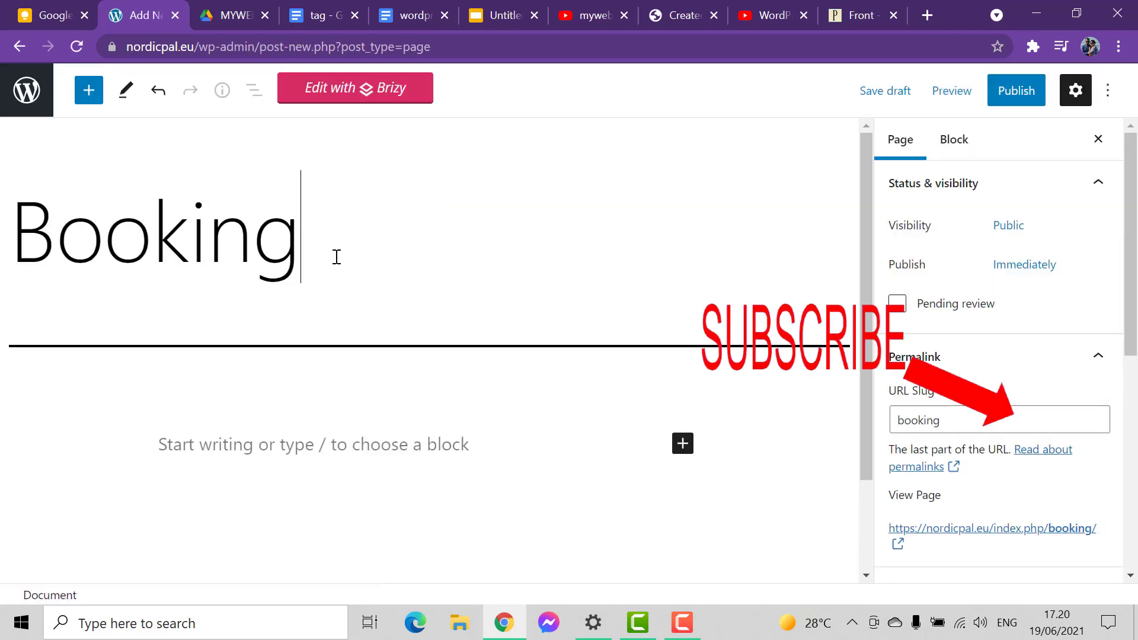
pyautogui.click(1022, 93)
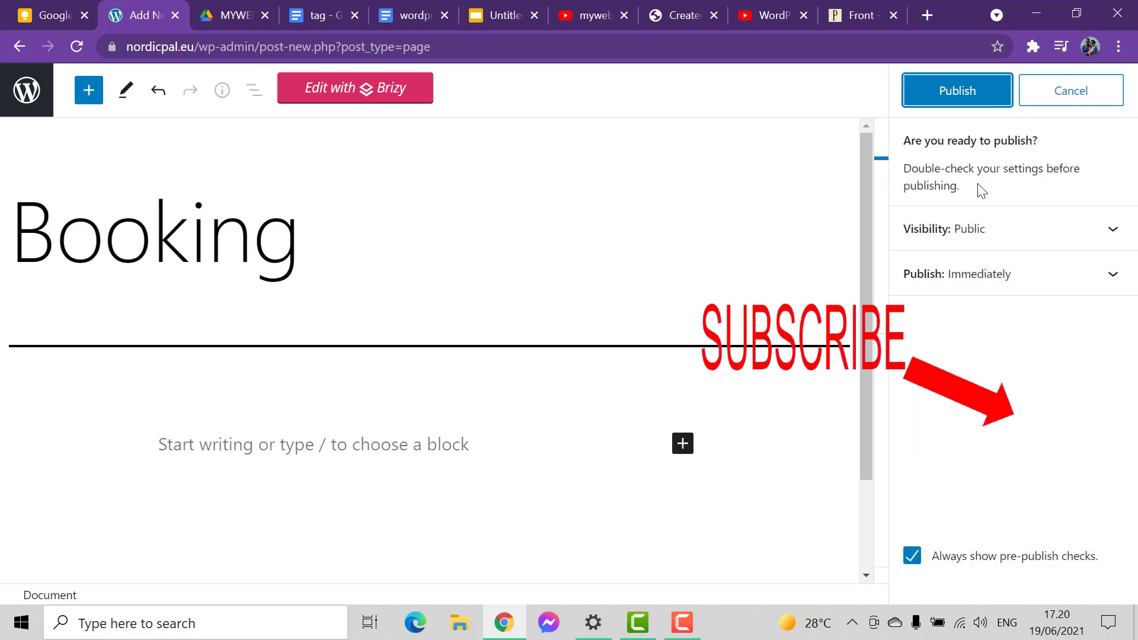
pyautogui.click(954, 98)
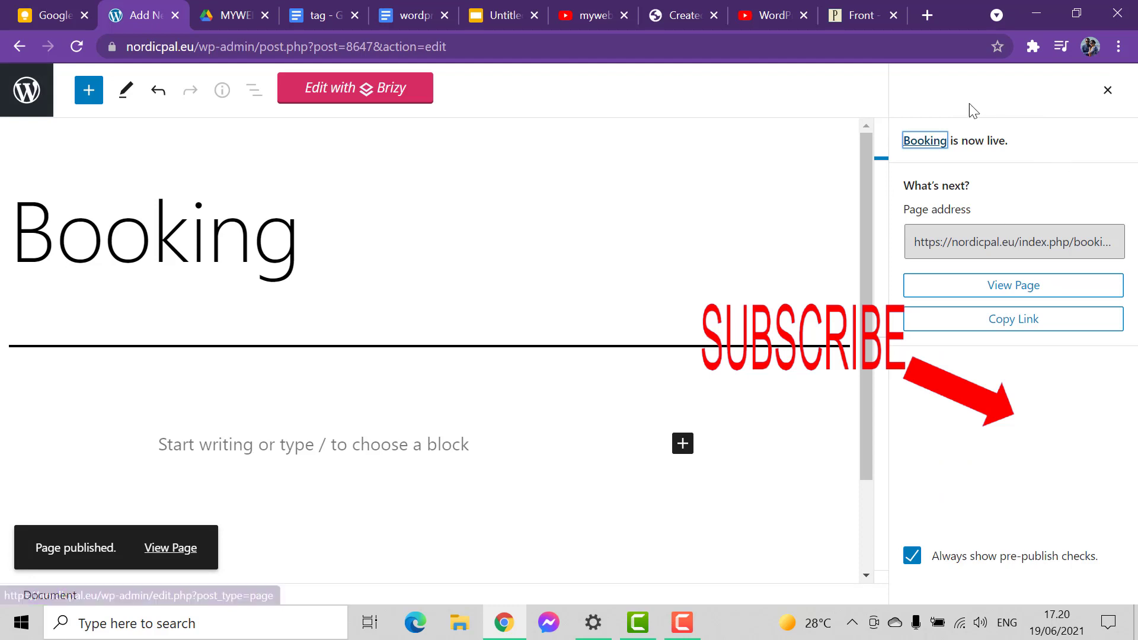
# - Return to the page list, add a new page titled "Private events", and publish it
pyautogui.click(26, 90)
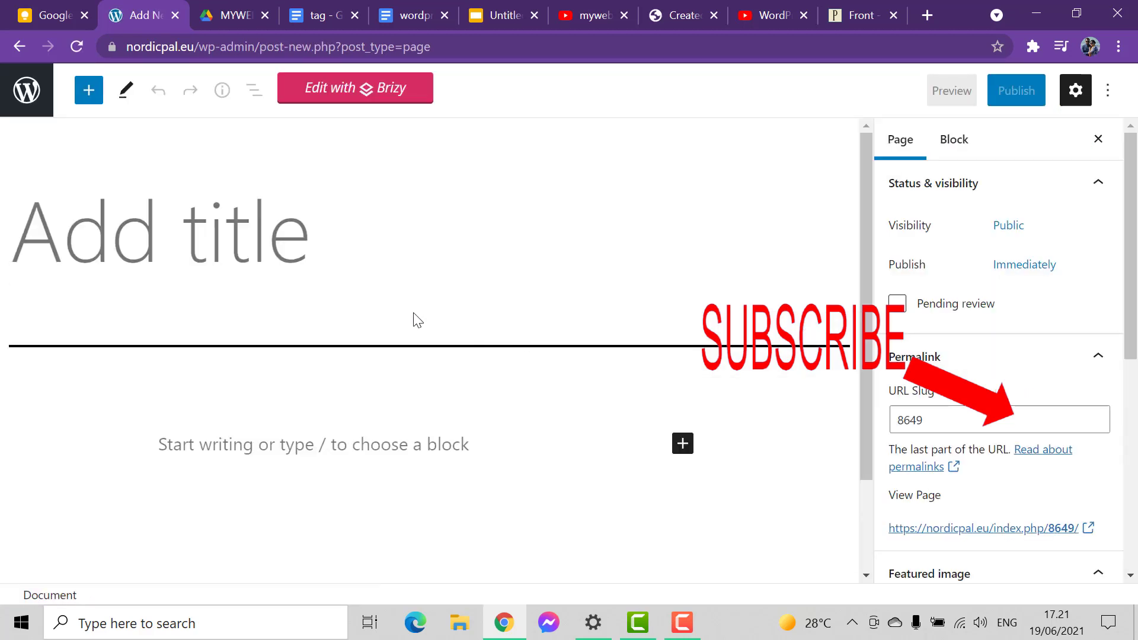
pyautogui.write('Private ')
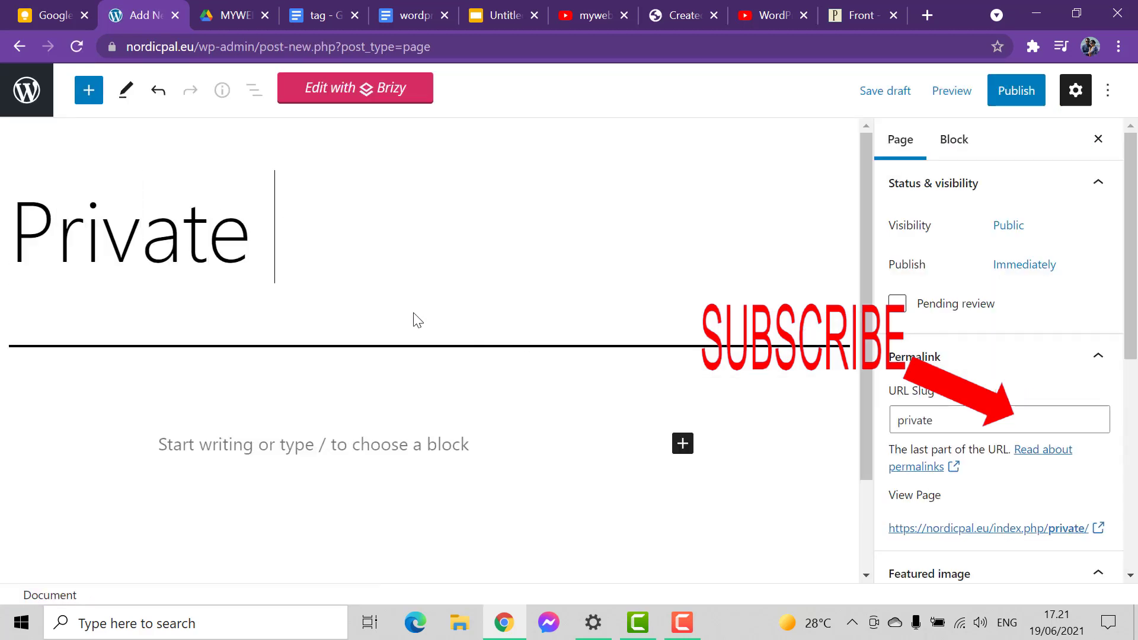
pyautogui.write('events')
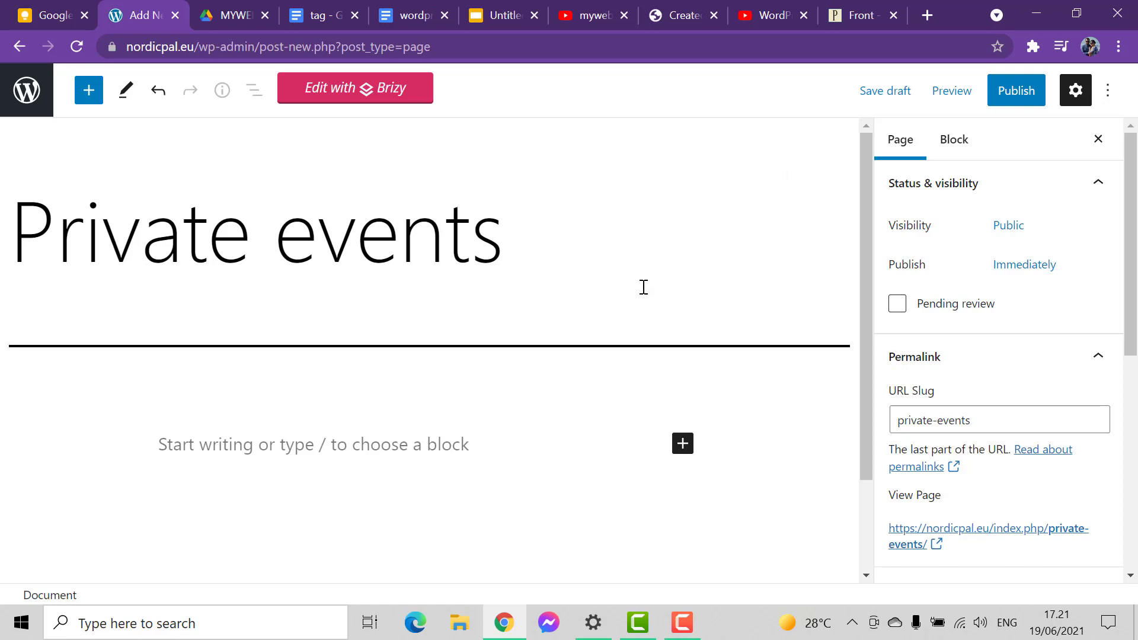
pyautogui.click(1027, 90)
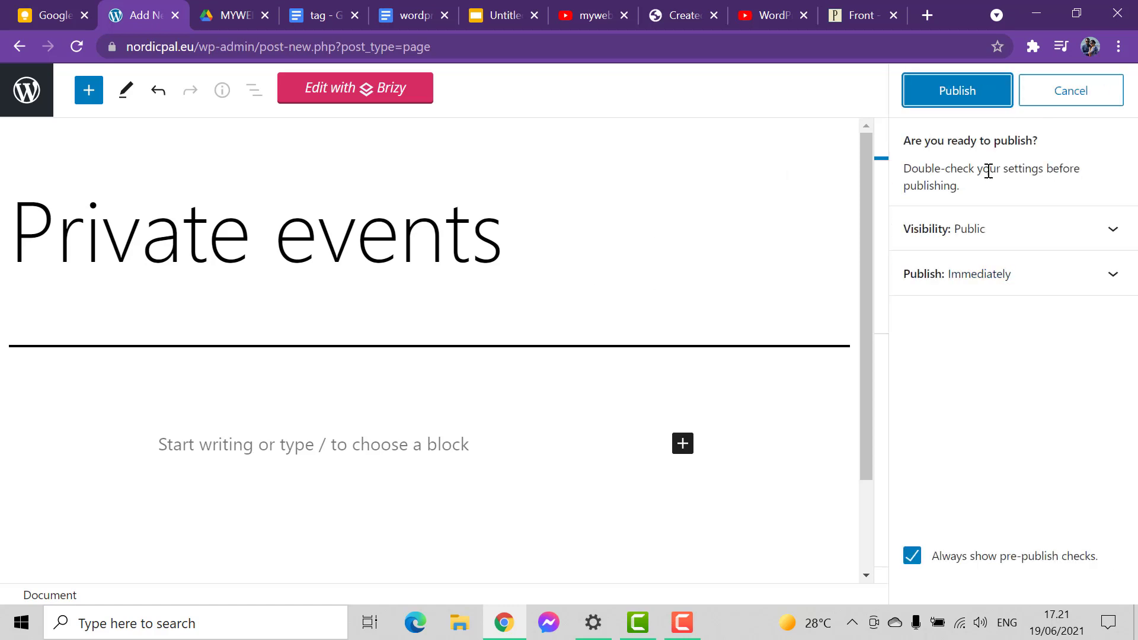
pyautogui.click(960, 101)
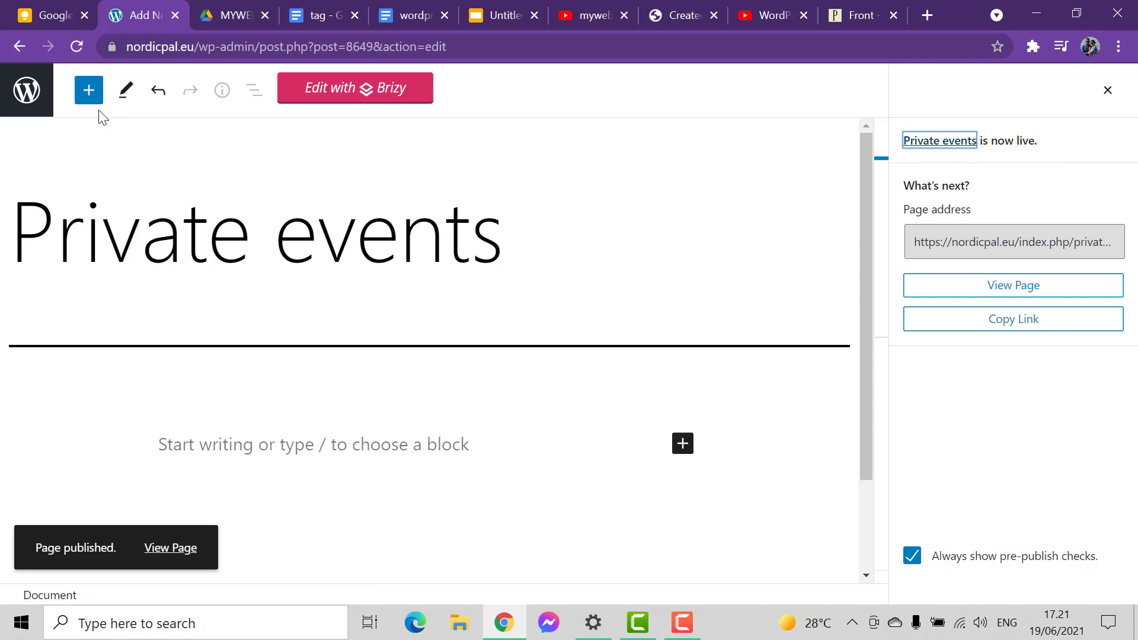
# - Add and publish a new page titled "contact", then leave the editor for the page list
pyautogui.click(26, 90)
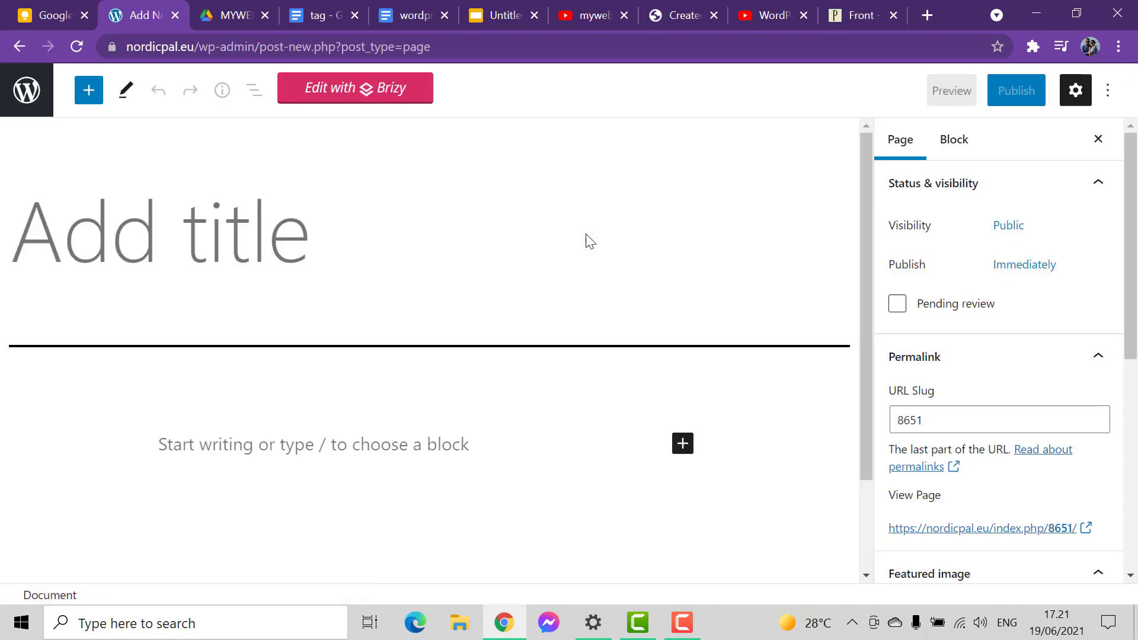
pyautogui.write('contact')
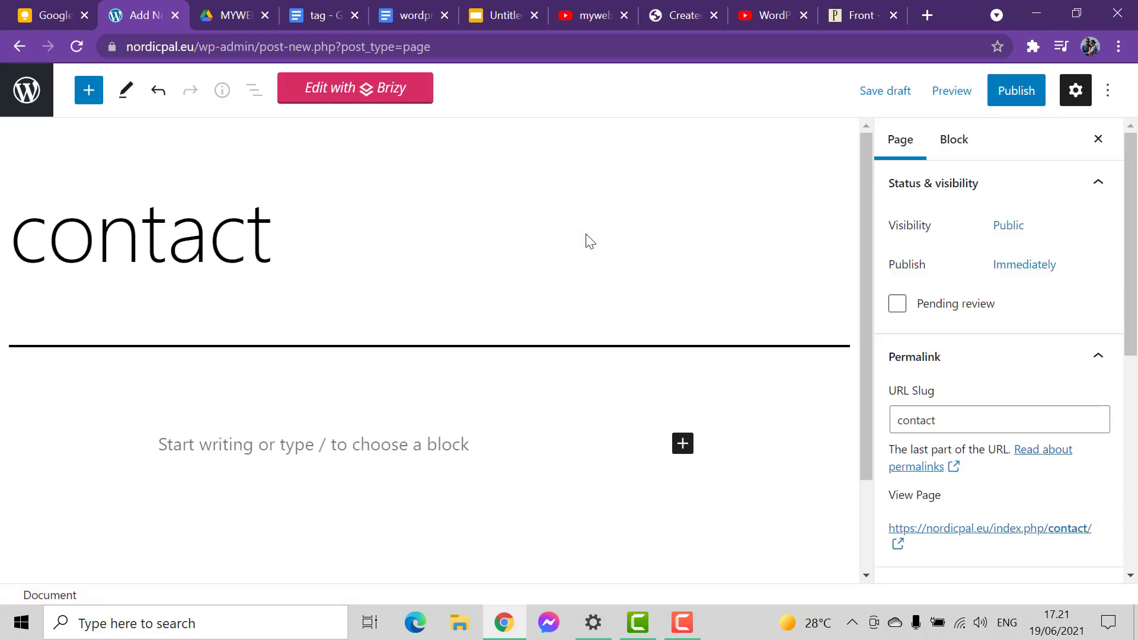
pyautogui.click(1016, 99)
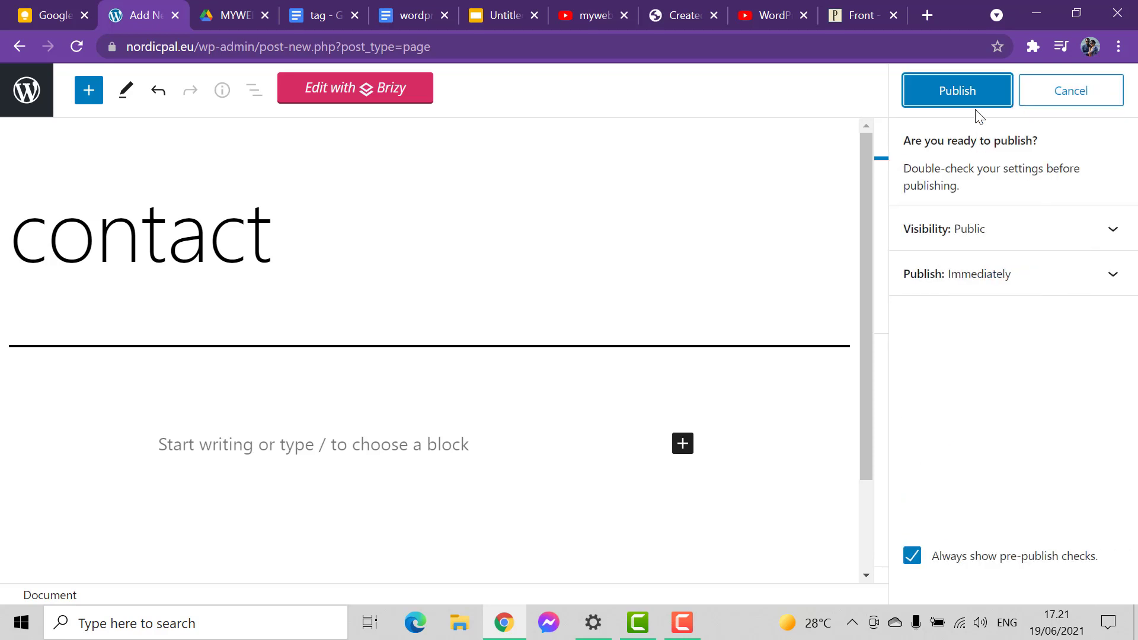
pyautogui.click(975, 106)
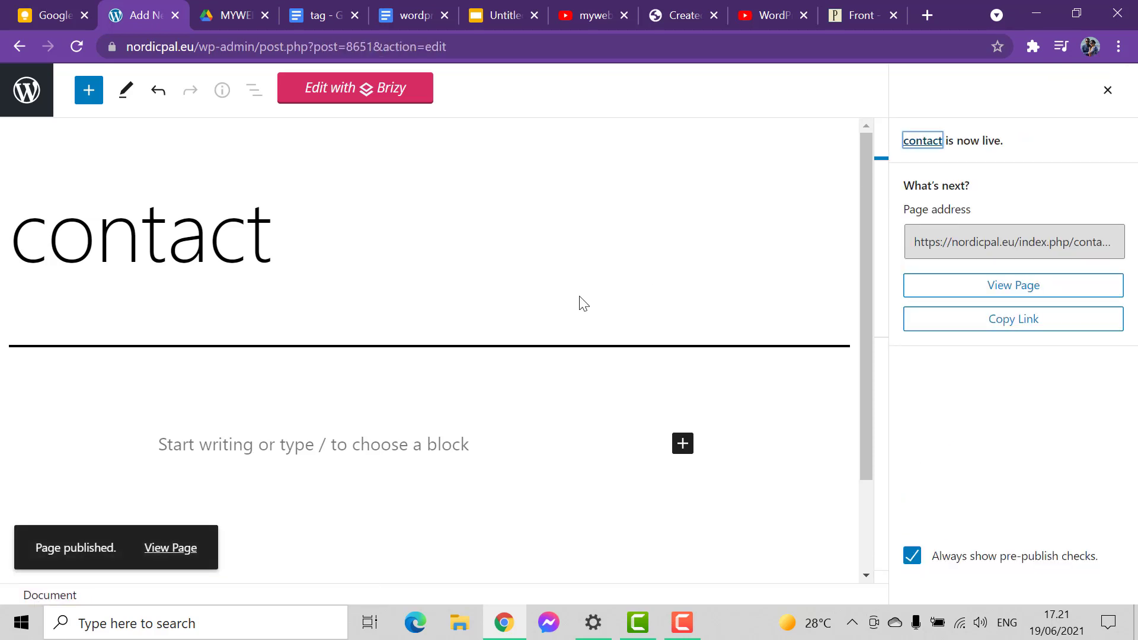
pyautogui.click(27, 90)
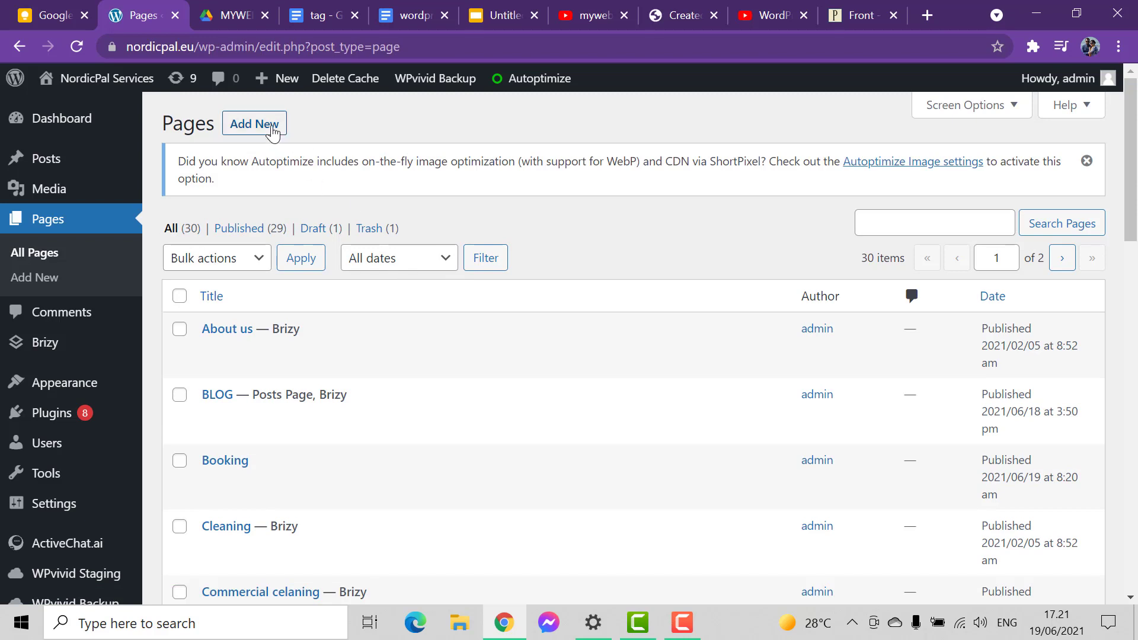
# - Add a new page titled "chefs" and publish it
pyautogui.click(271, 125)
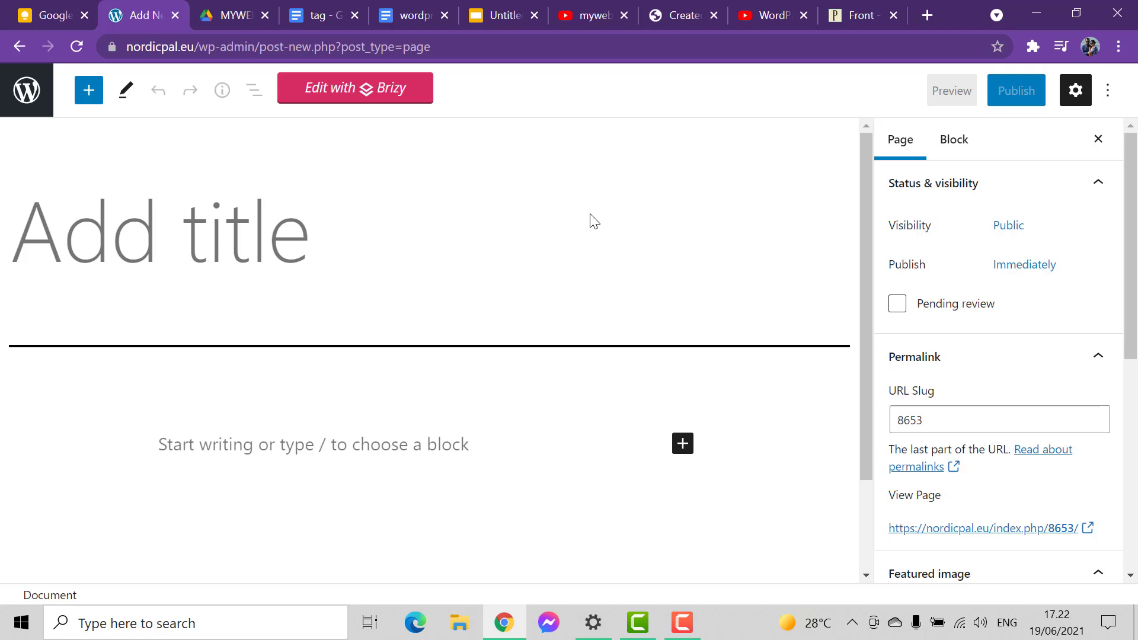
pyautogui.write('chef')
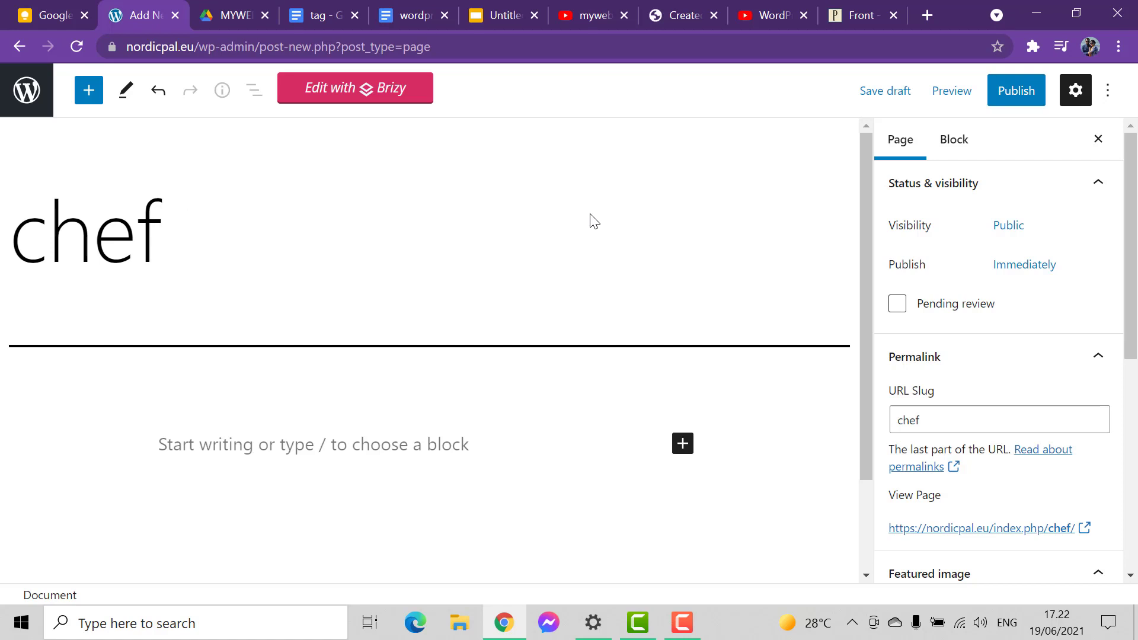
pyautogui.write('s')
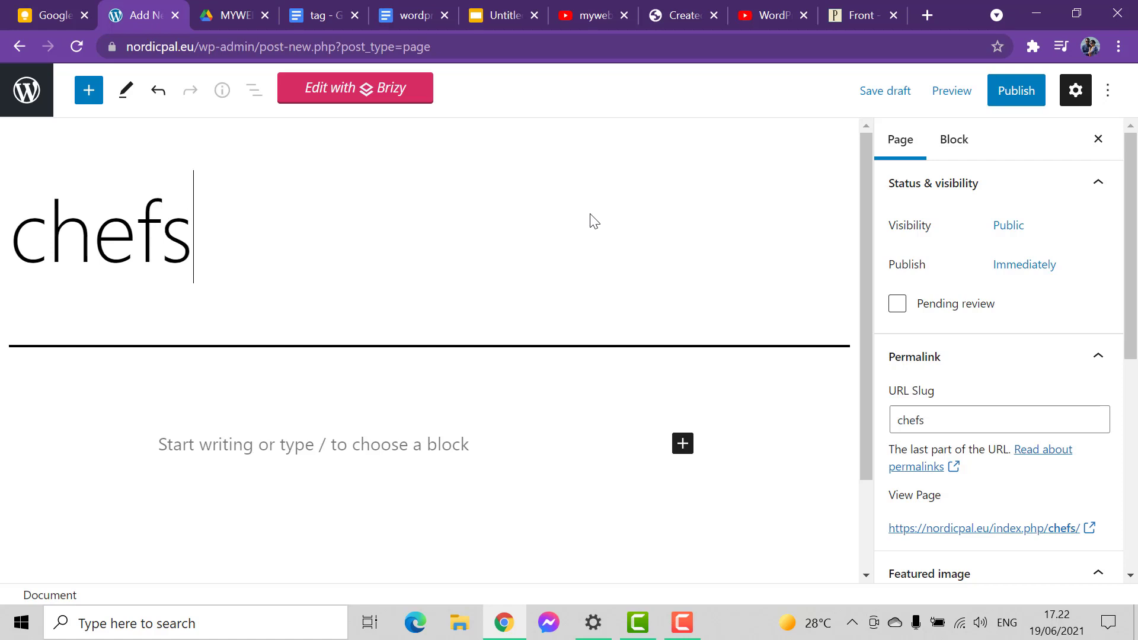
pyautogui.click(1035, 104)
pyautogui.click(959, 90)
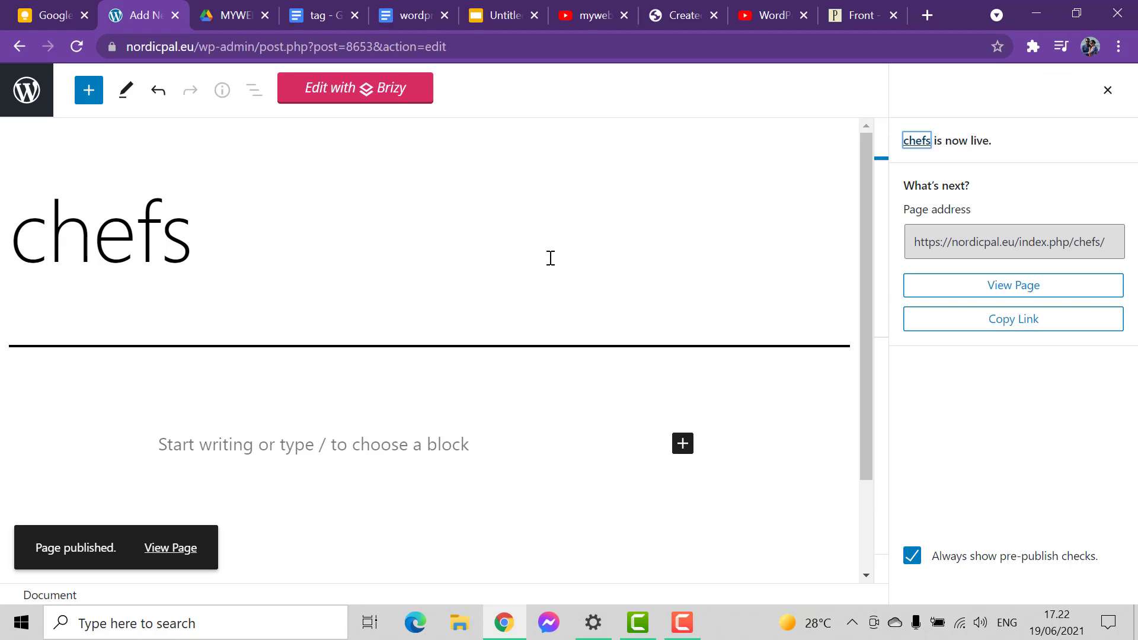
# - Return to the page list, add a new page titled "recommendations", and publish it
pyautogui.click(20, 112)
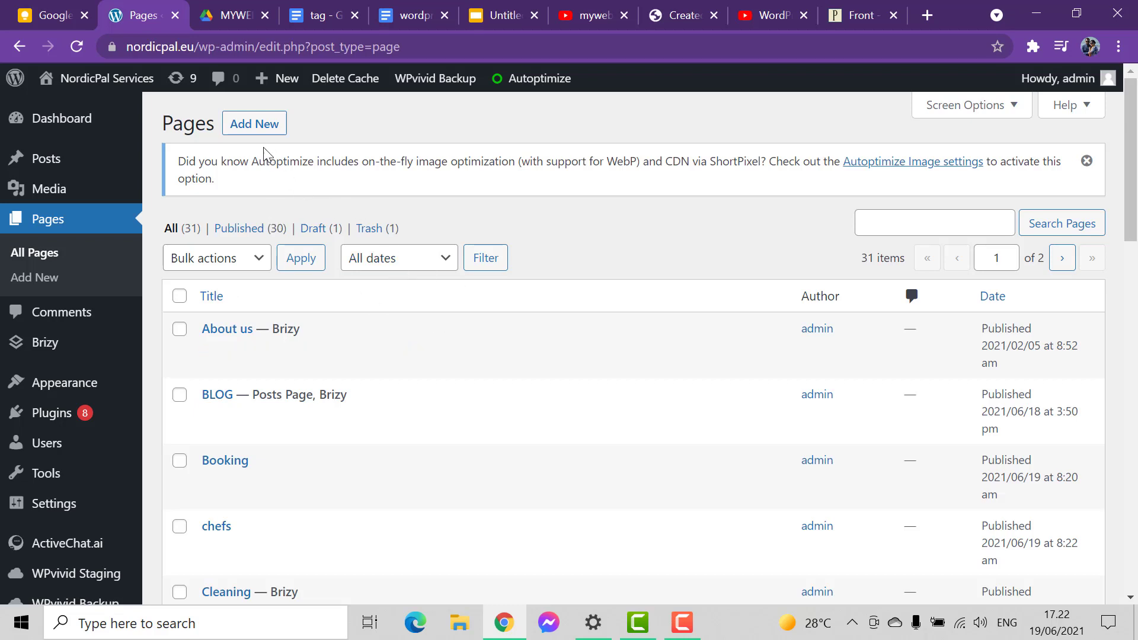
pyautogui.click(255, 126)
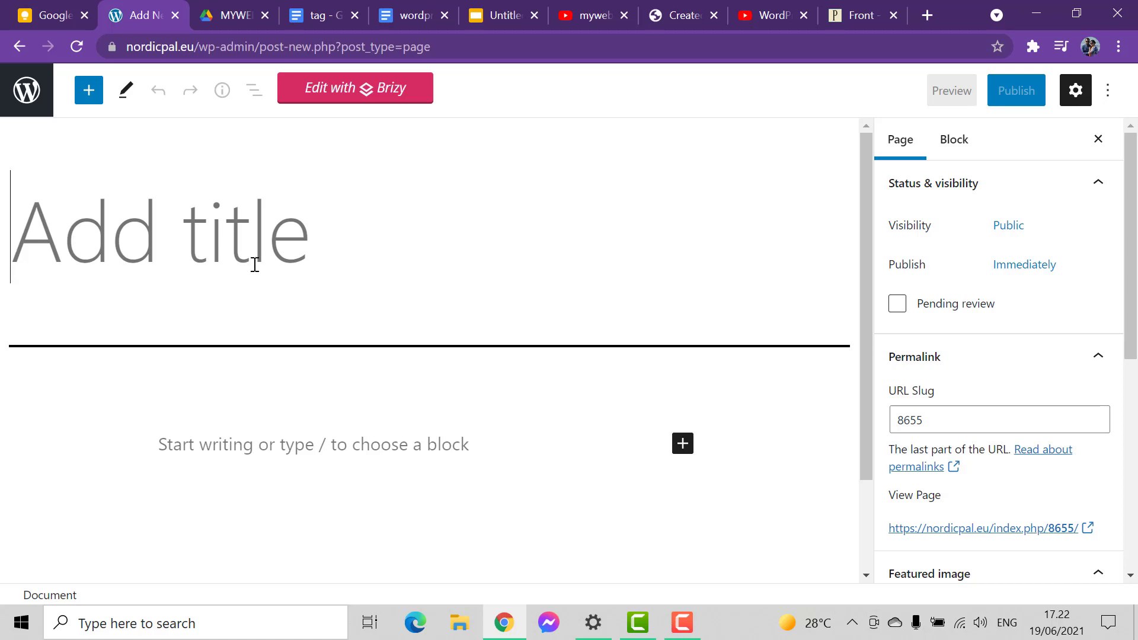
pyautogui.write('r')
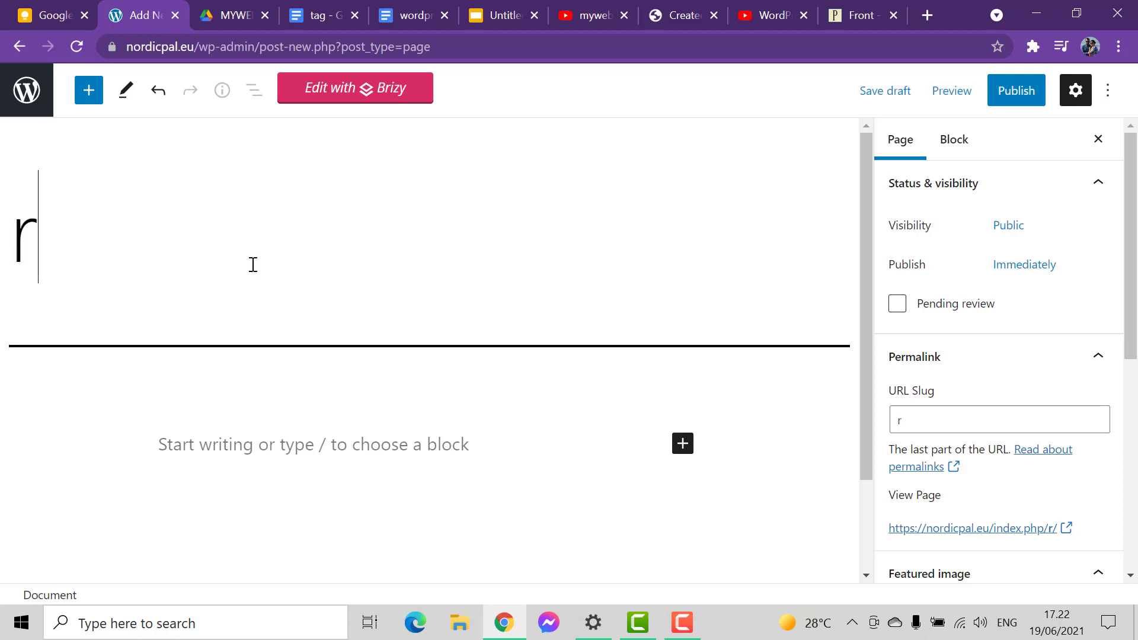
pyautogui.write('ecommendations')
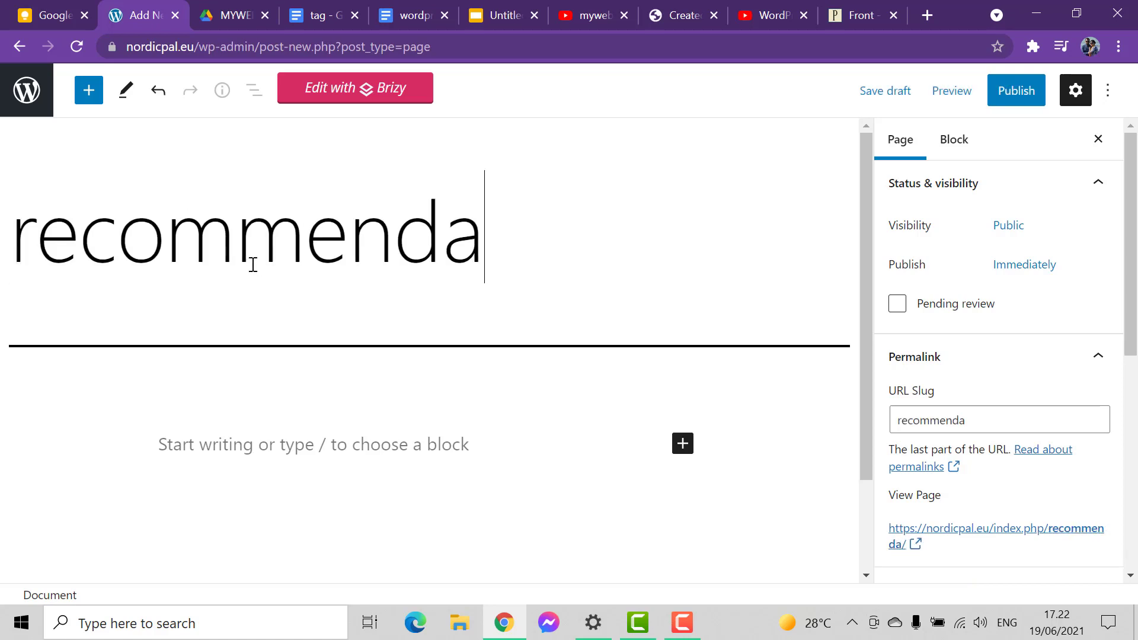
pyautogui.click(1022, 96)
pyautogui.click(1007, 102)
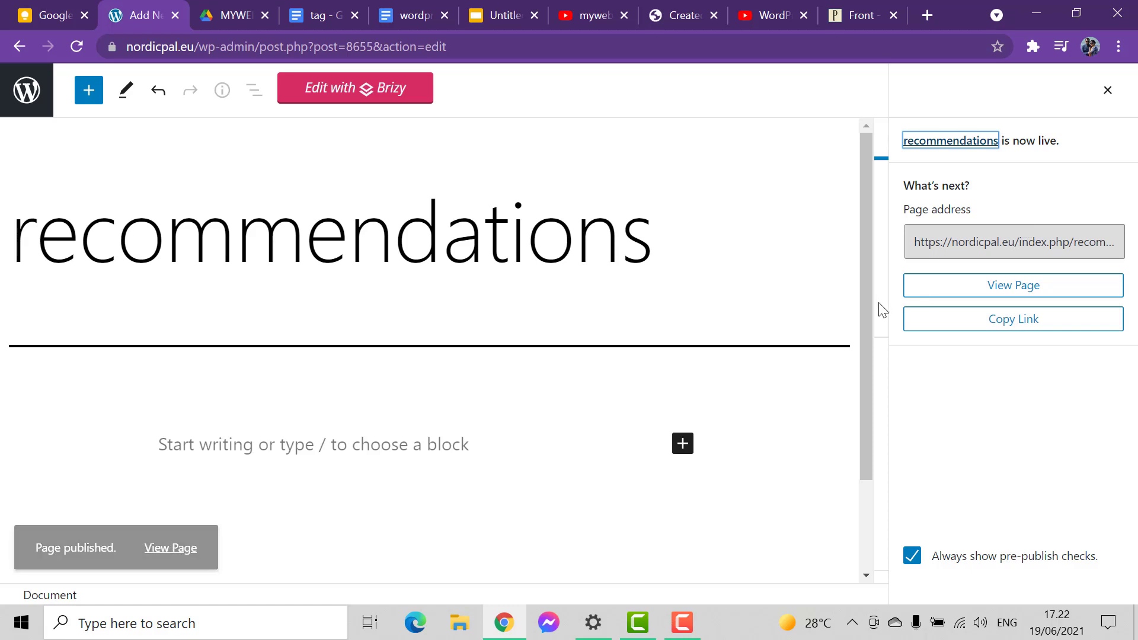
# - Go back to the page list, add a new page titled "Participations", and publish it
pyautogui.click(11, 110)
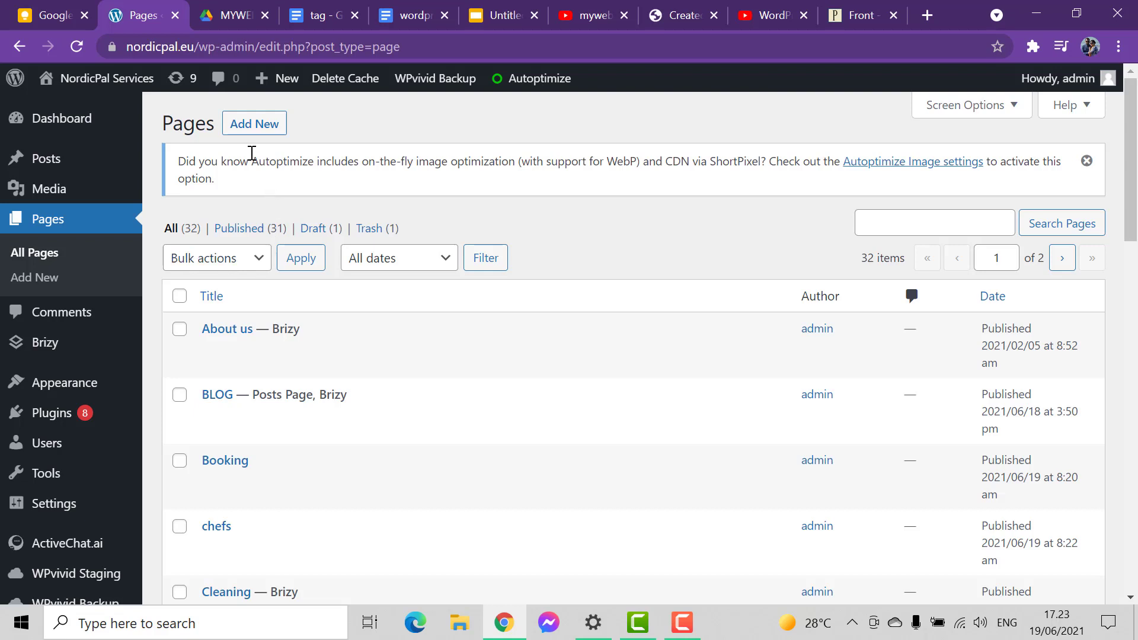
pyautogui.click(252, 123)
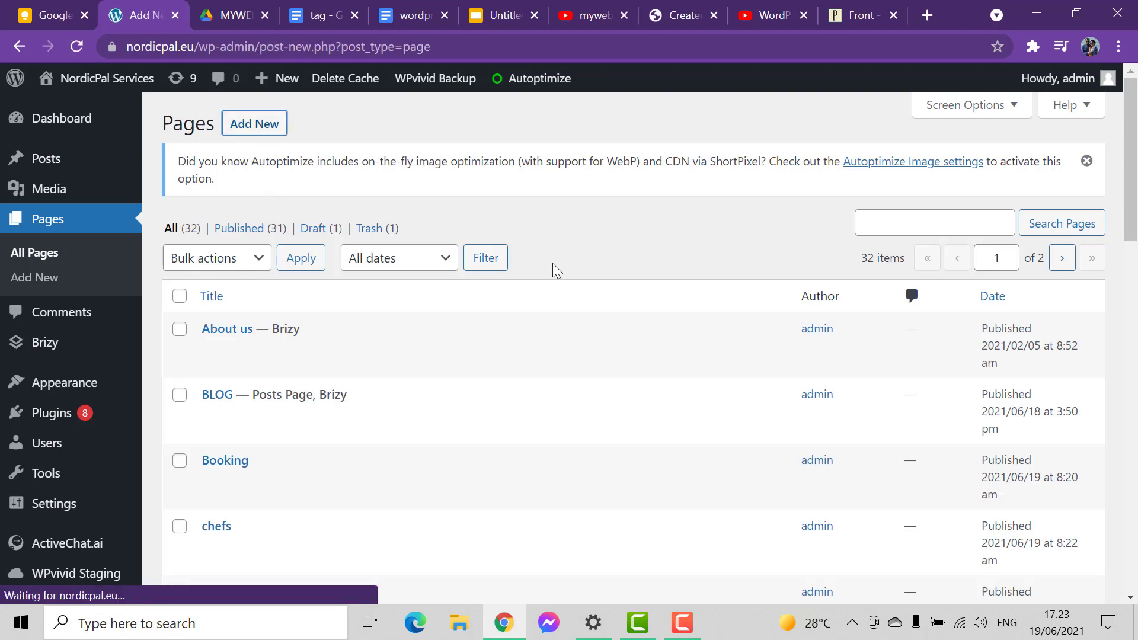
pyautogui.write('Parc')
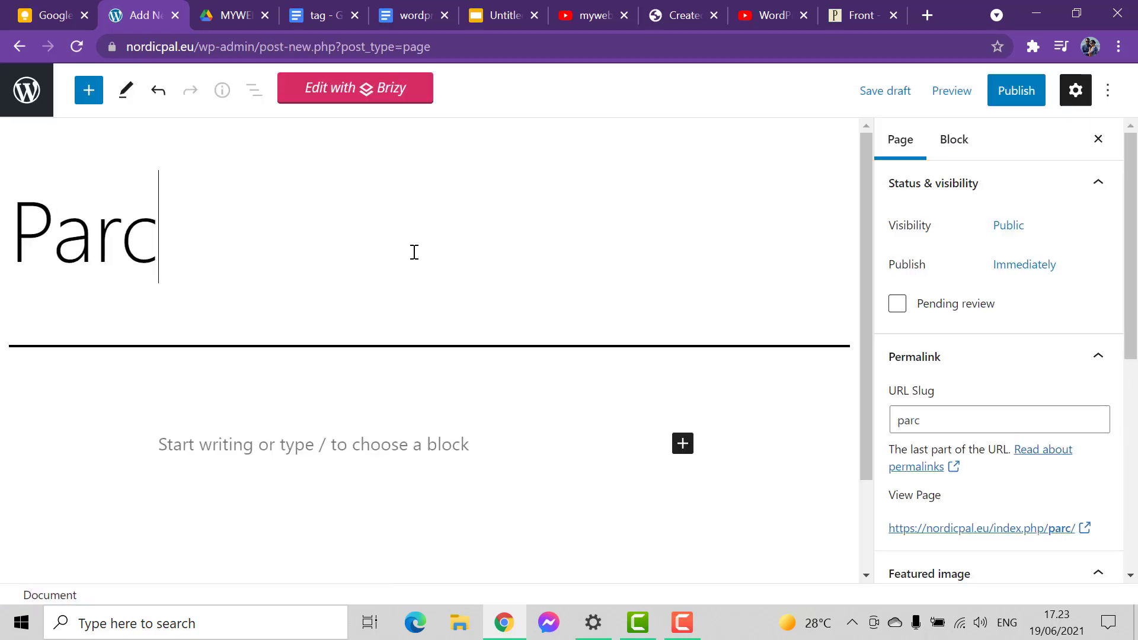
pyautogui.press('BackSpace')
pyautogui.write('tic')
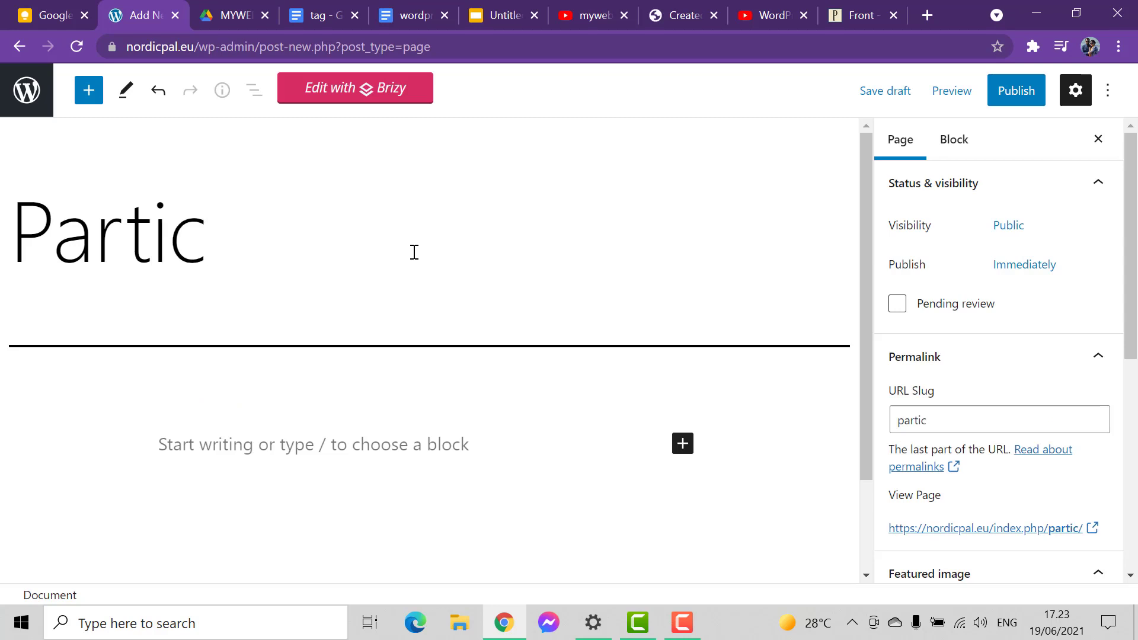
pyautogui.write('ipations')
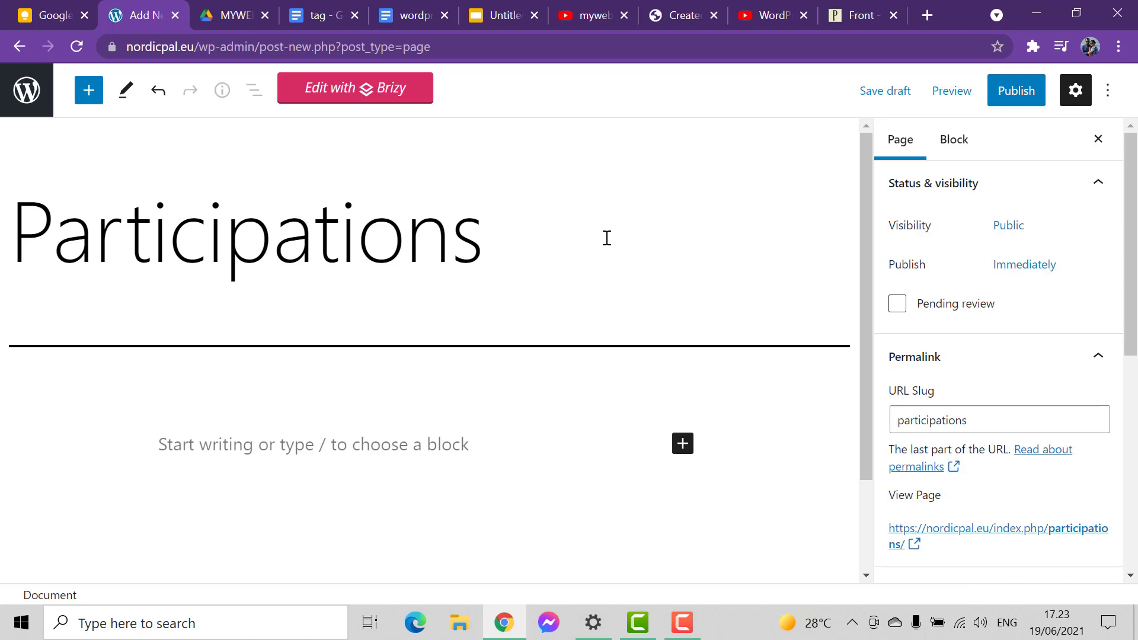
pyautogui.click(1018, 94)
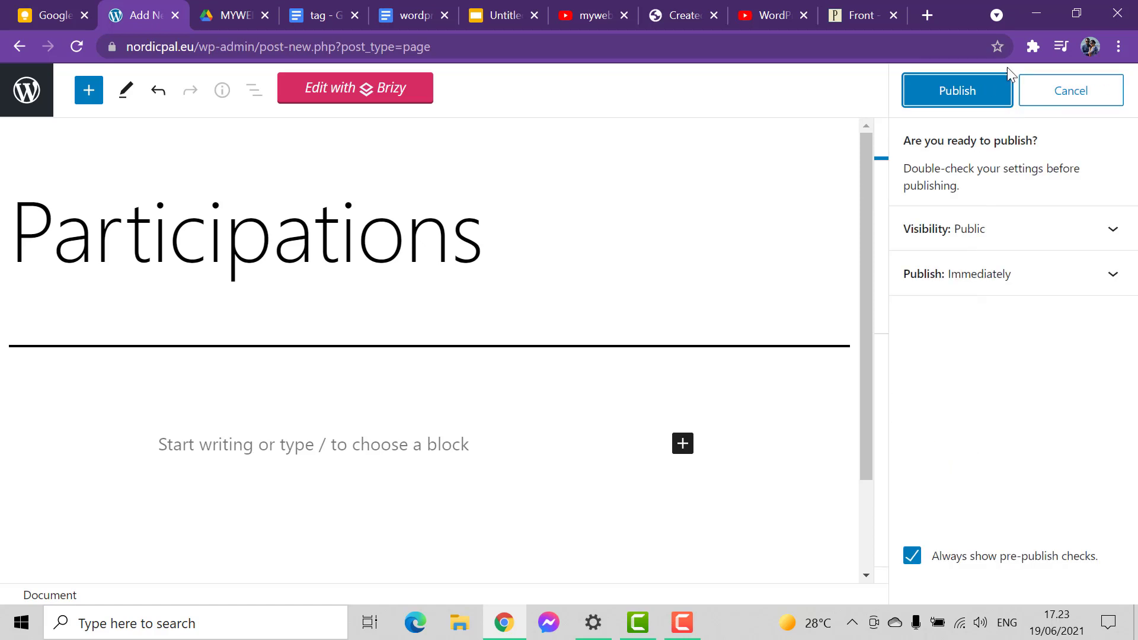
pyautogui.click(972, 94)
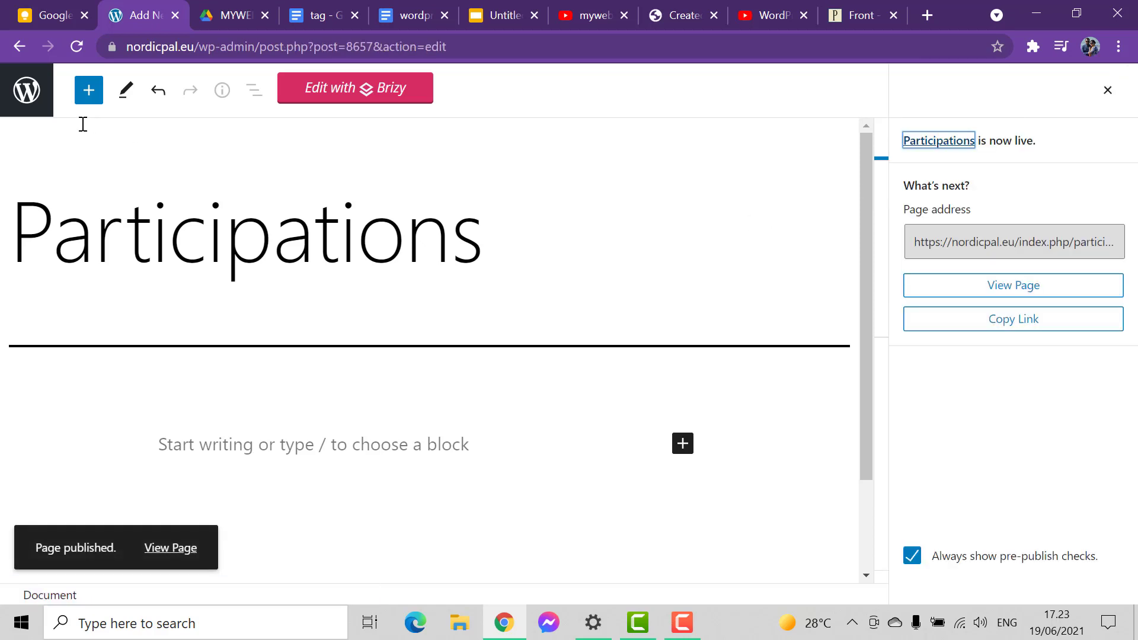
# - Return to the page list, add a new page titled "blog", and publish it
pyautogui.click(36, 109)
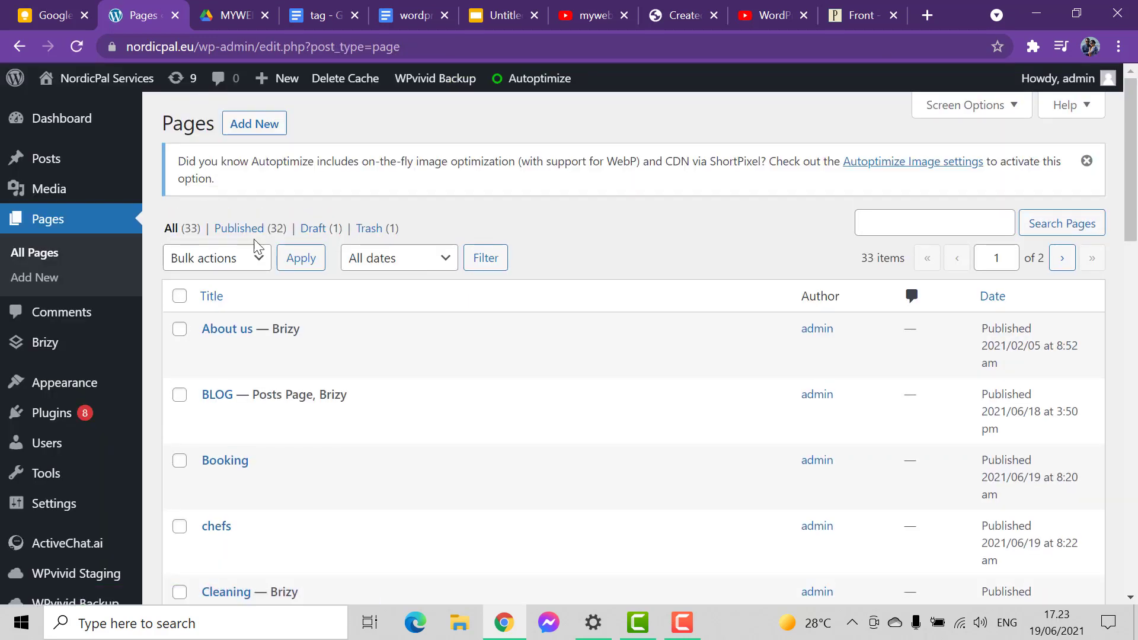
pyautogui.click(272, 133)
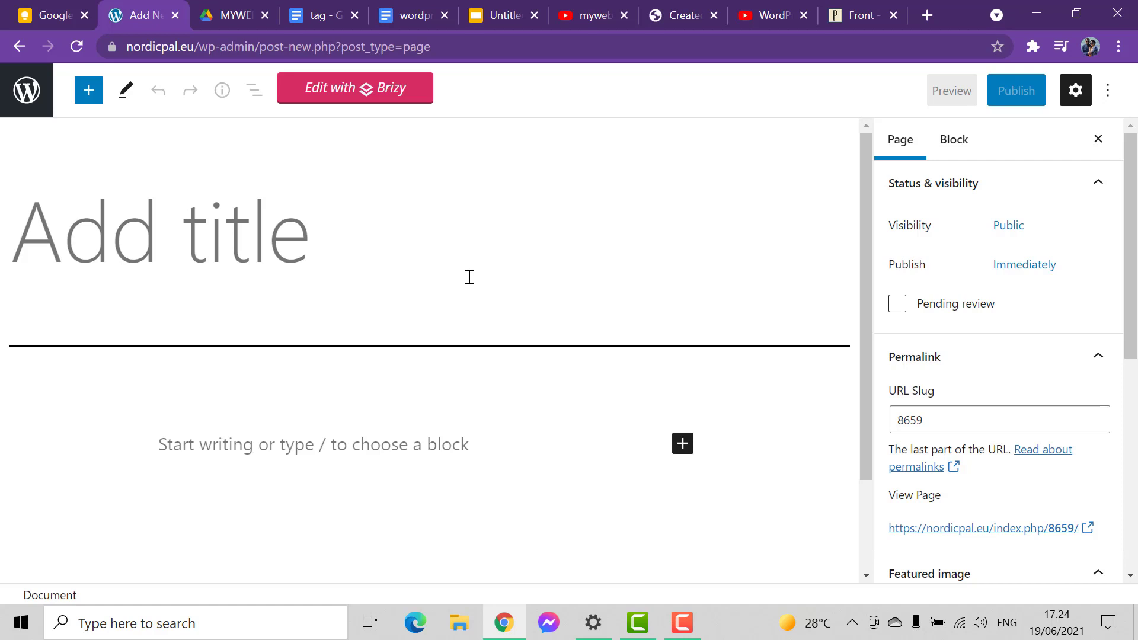
pyautogui.write('blo')
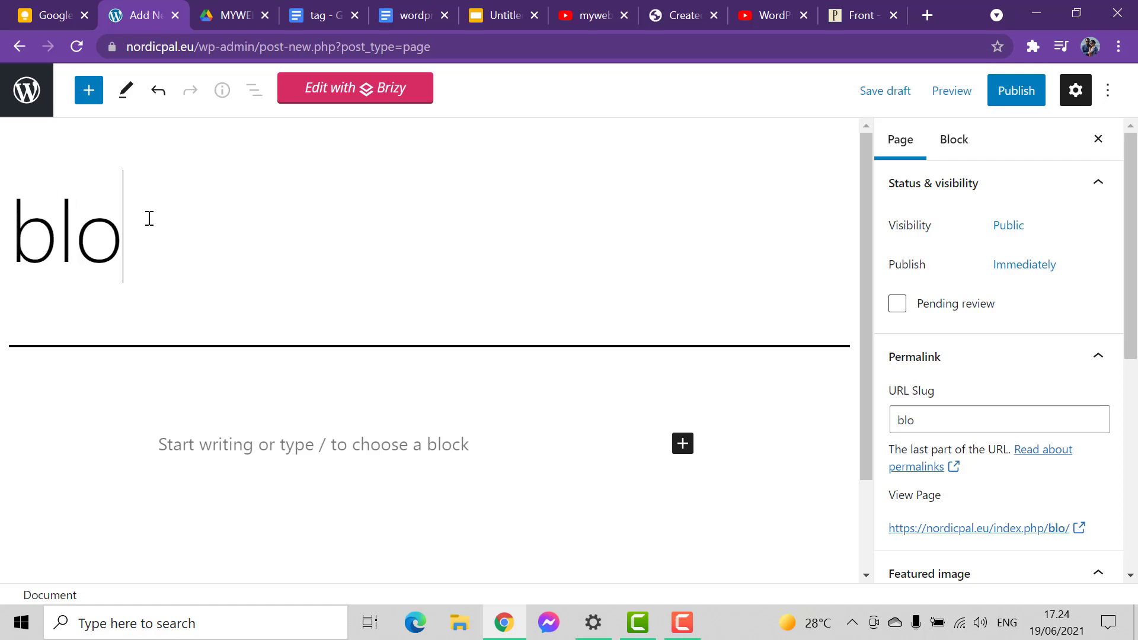
pyautogui.write('g')
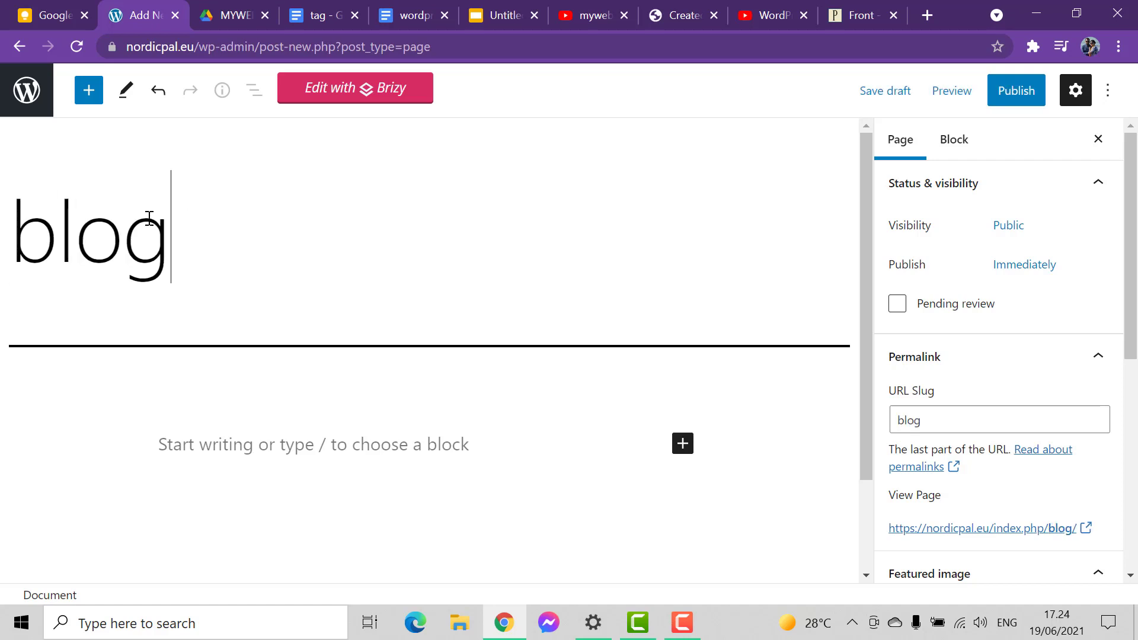
pyautogui.click(1031, 102)
pyautogui.click(988, 100)
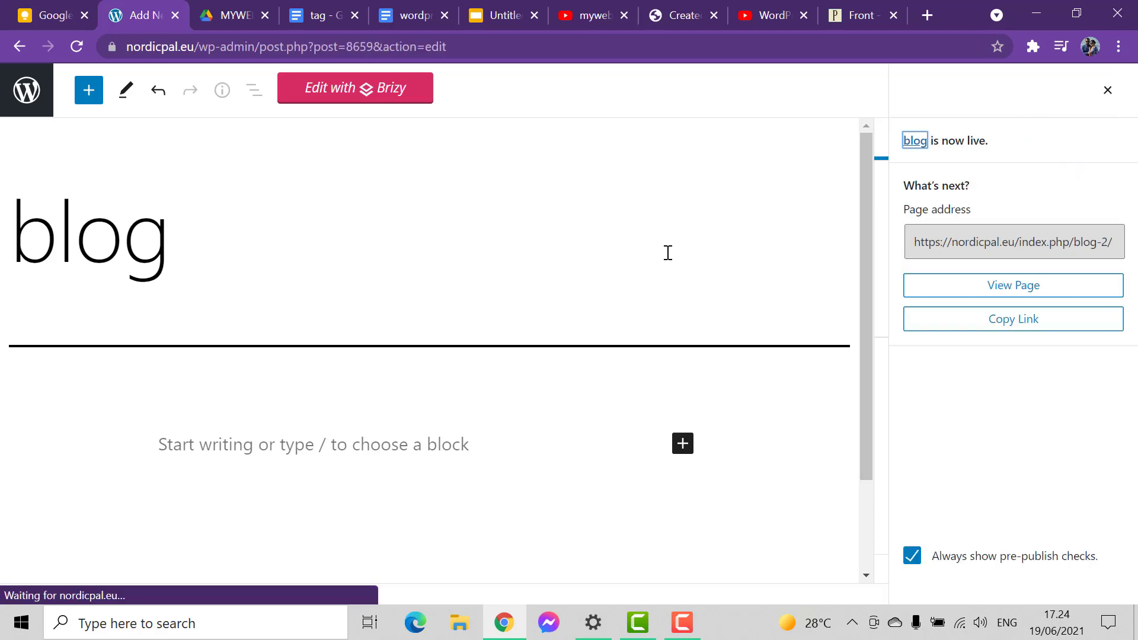